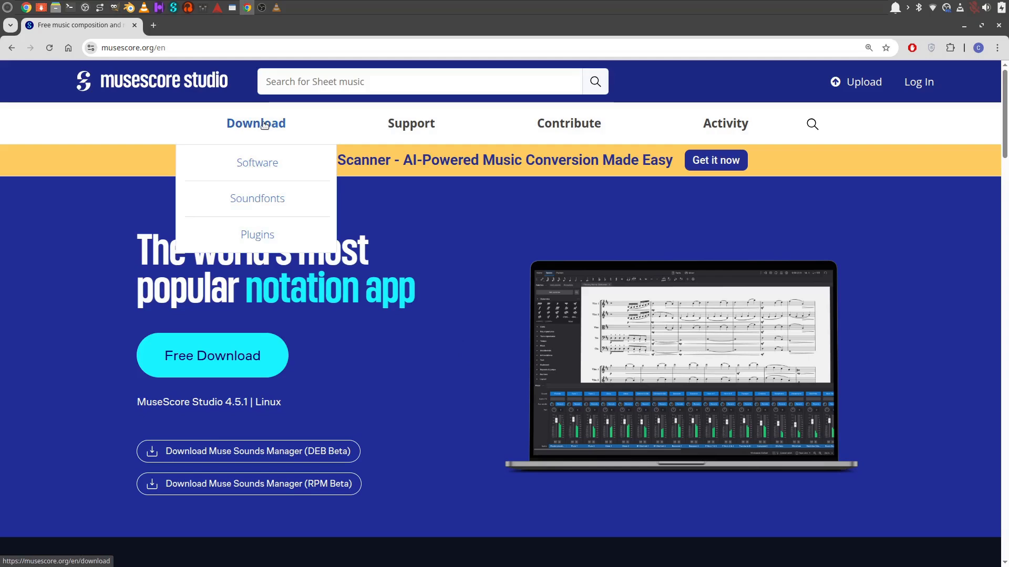
Open the VLC Sync for Film Scoring page from the MuseScore plugin list and review its setup notes and attachments.
click(262, 237)
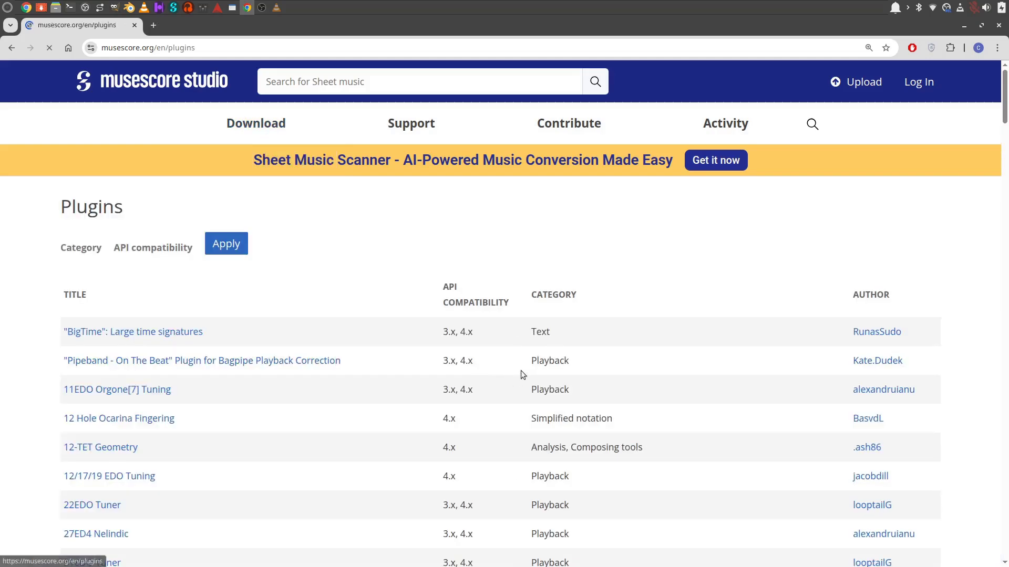
scroll(421, 394, down, 10)
scroll(421, 396, down, 20)
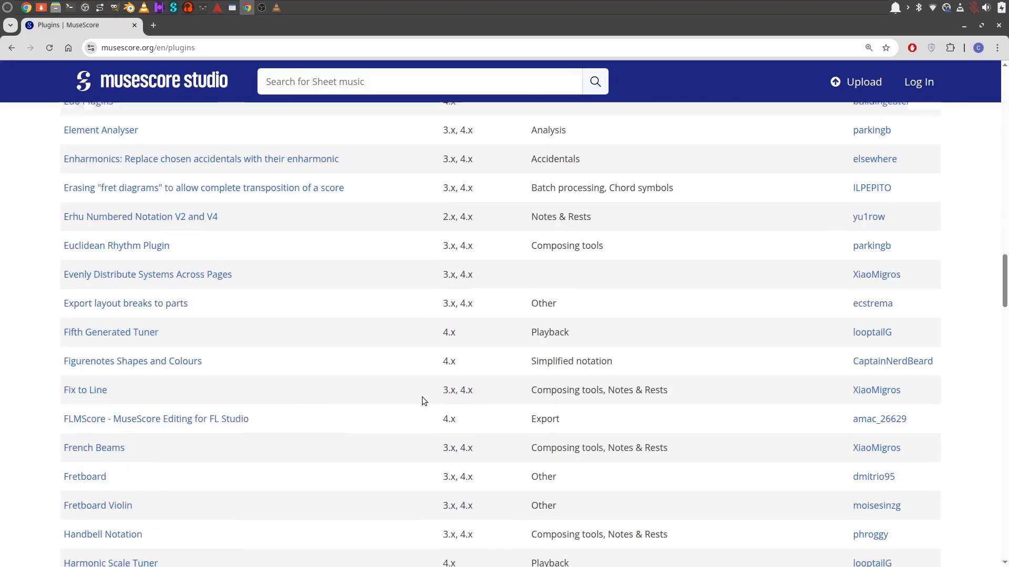
scroll(422, 399, down, 20)
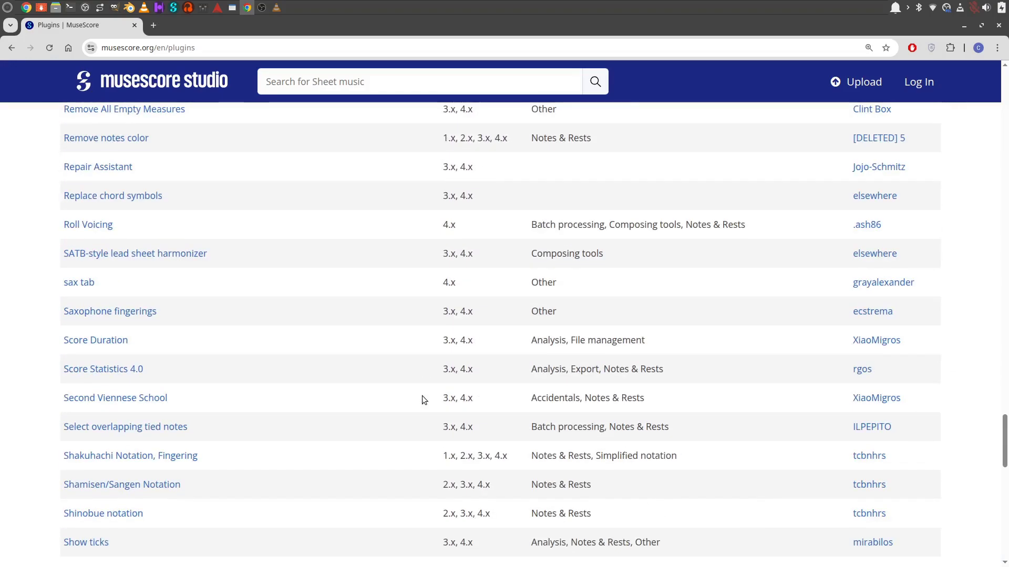
scroll(421, 395, down, 2)
scroll(421, 396, up, 4)
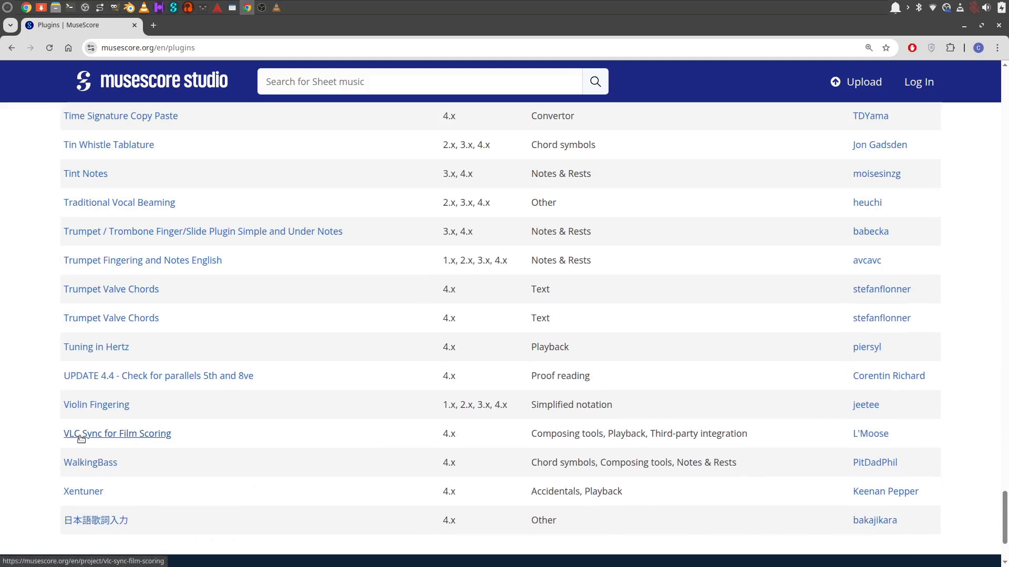
click(115, 437)
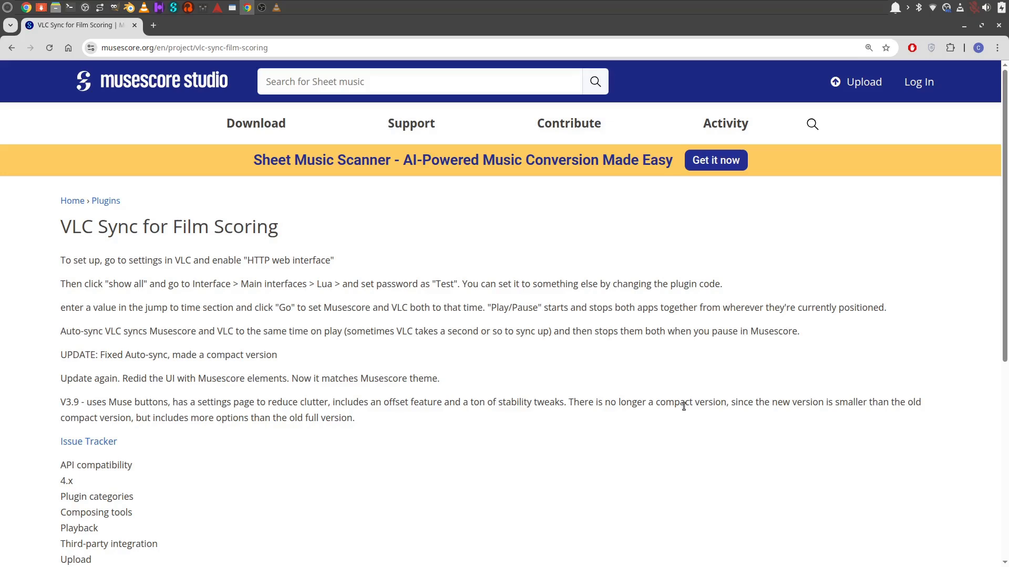
scroll(682, 406, down, 2)
scroll(682, 407, down, 3)
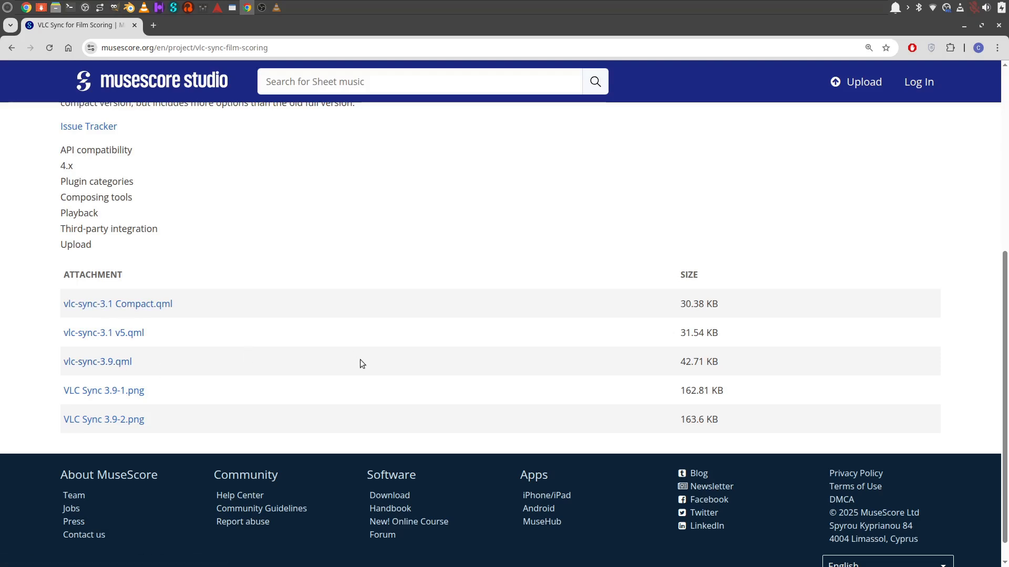
scroll(361, 360, up, 5)
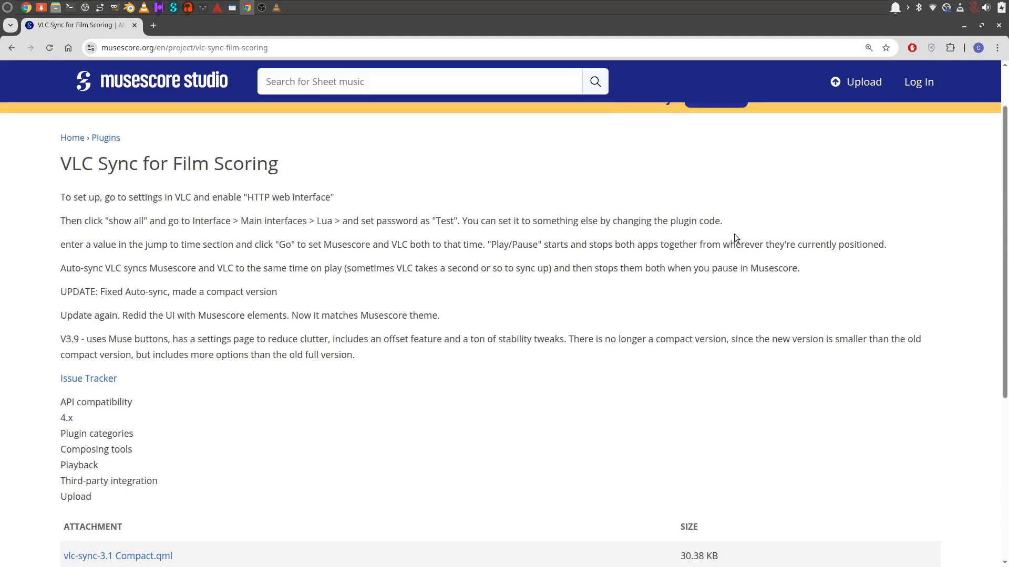
Switch to VLC media player and check its version in the About information.
click(276, 7)
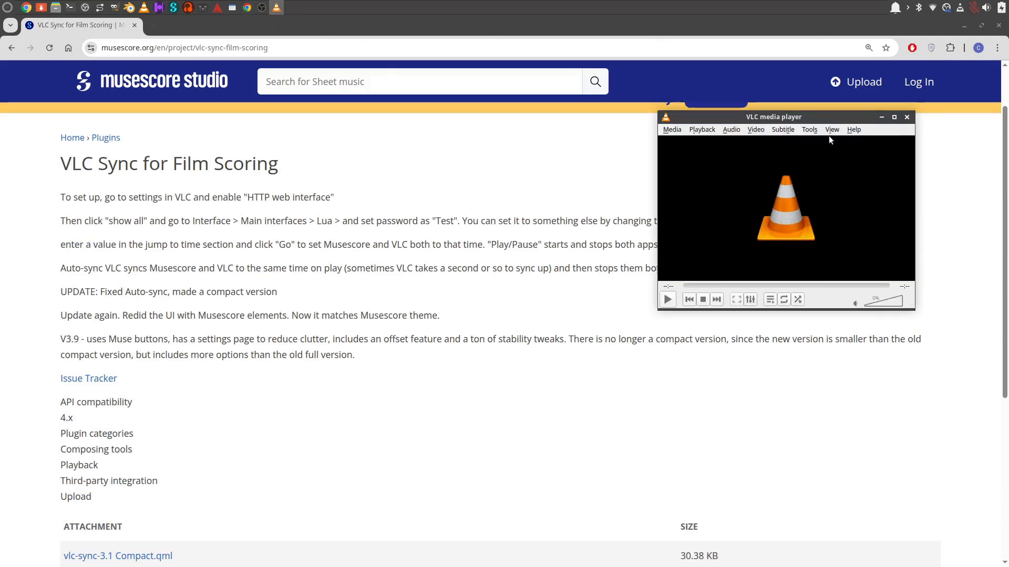
click(853, 130)
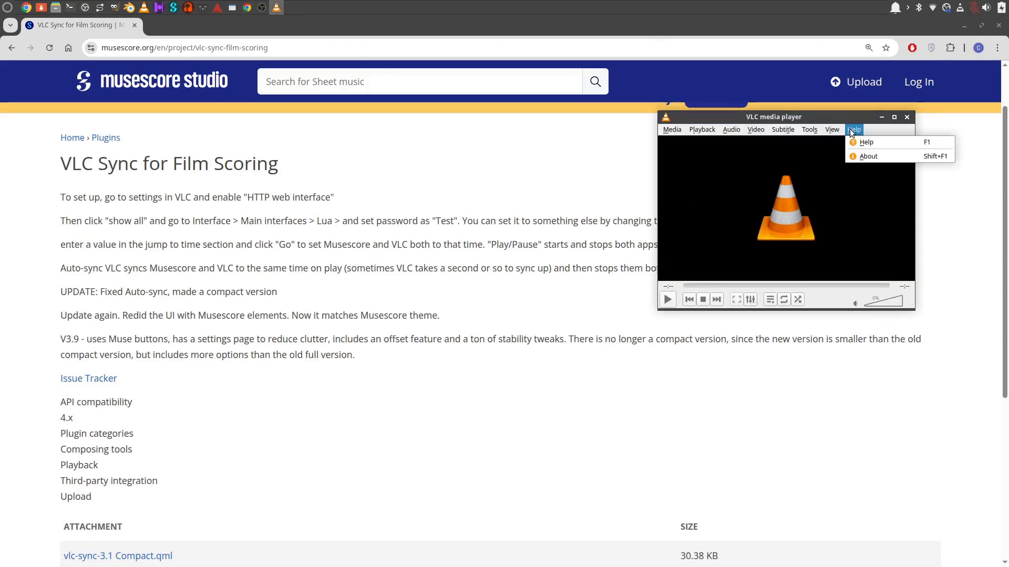
click(858, 156)
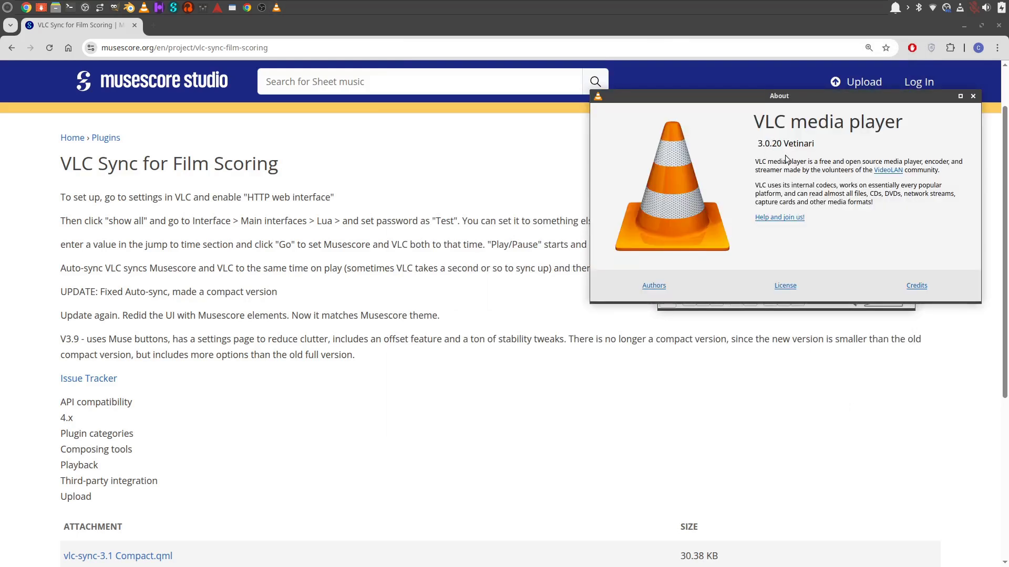
click(972, 97)
Show all of VLC's preferences and display the Main interfaces settings.
click(808, 129)
click(821, 263)
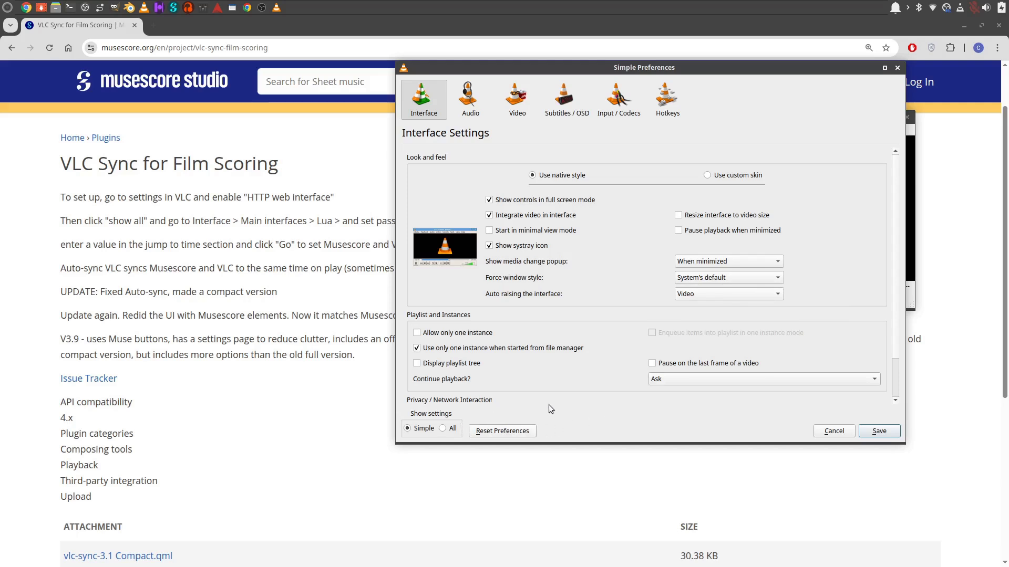
click(443, 428)
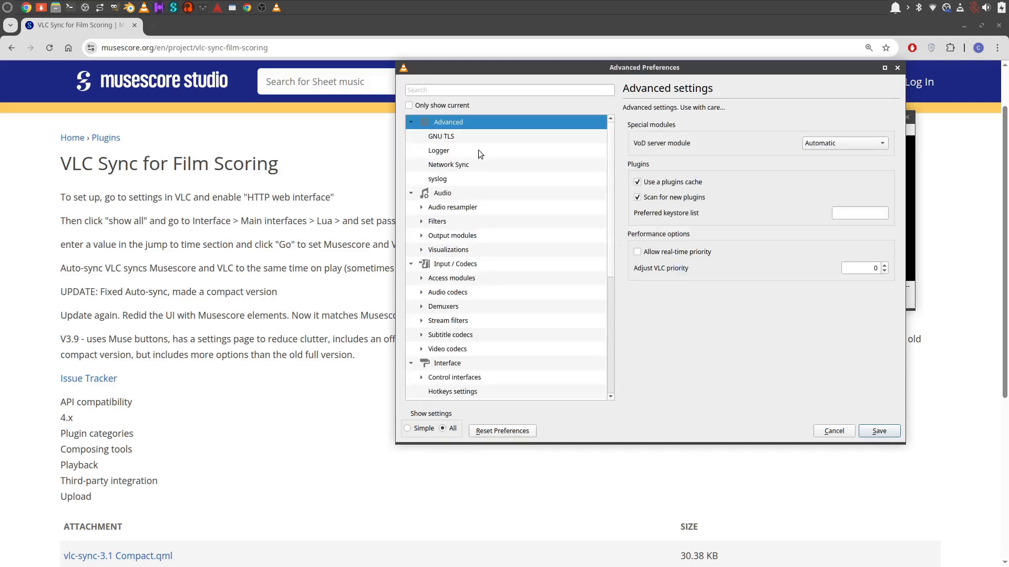
scroll(486, 326, down, 5)
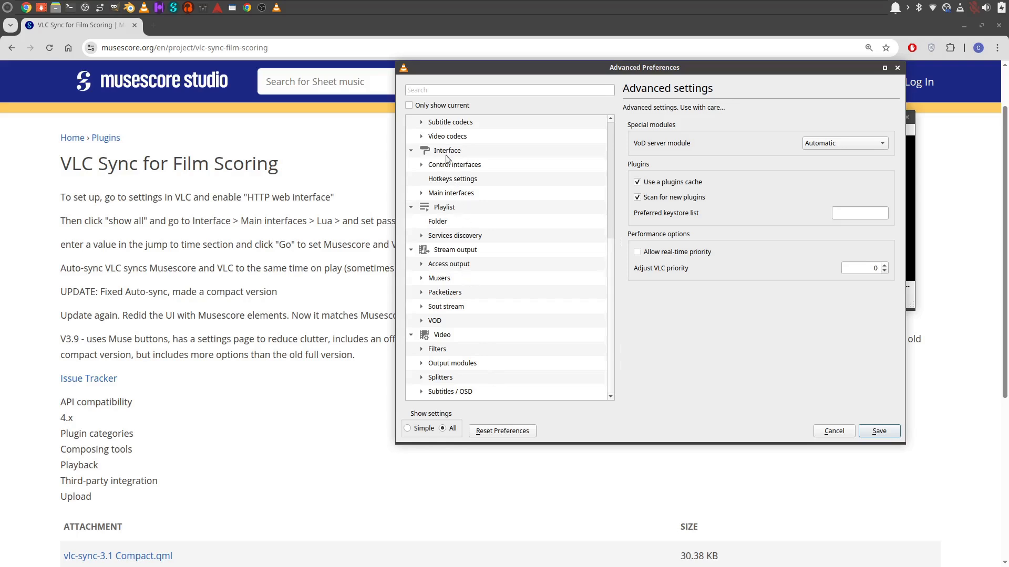
click(439, 194)
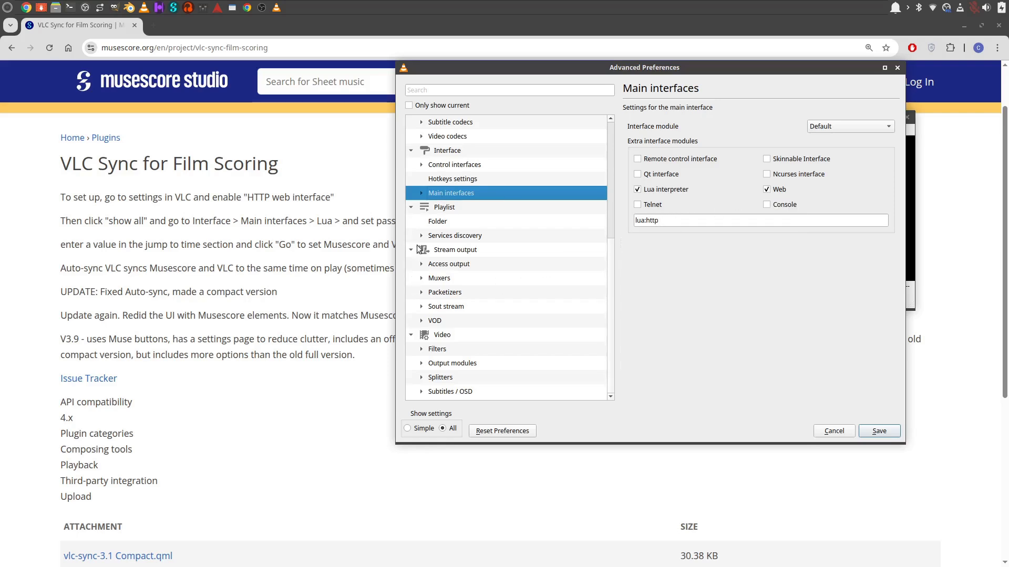
Display the Lua interpreter settings under Main interfaces and save the preferences.
click(422, 193)
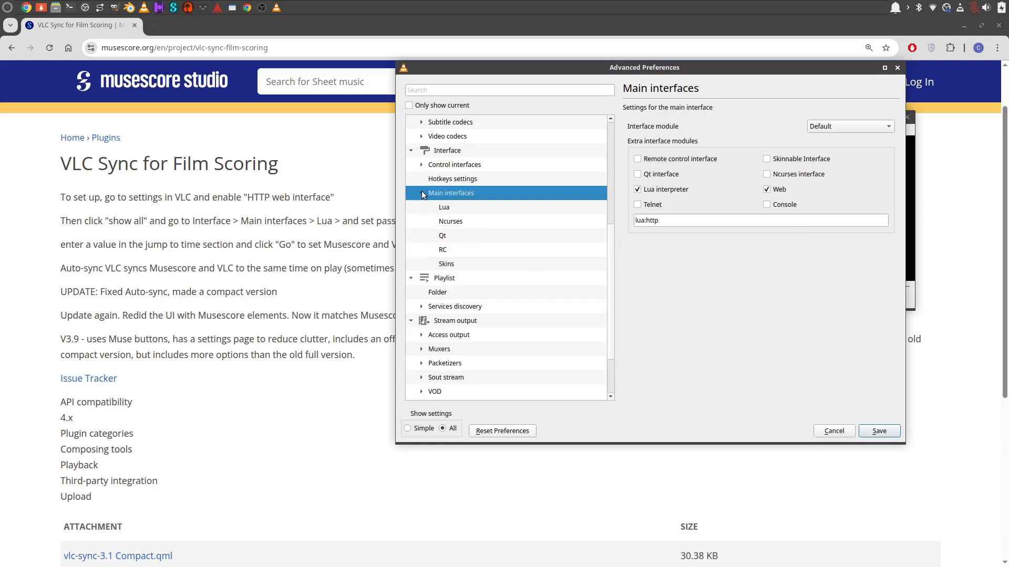
click(447, 209)
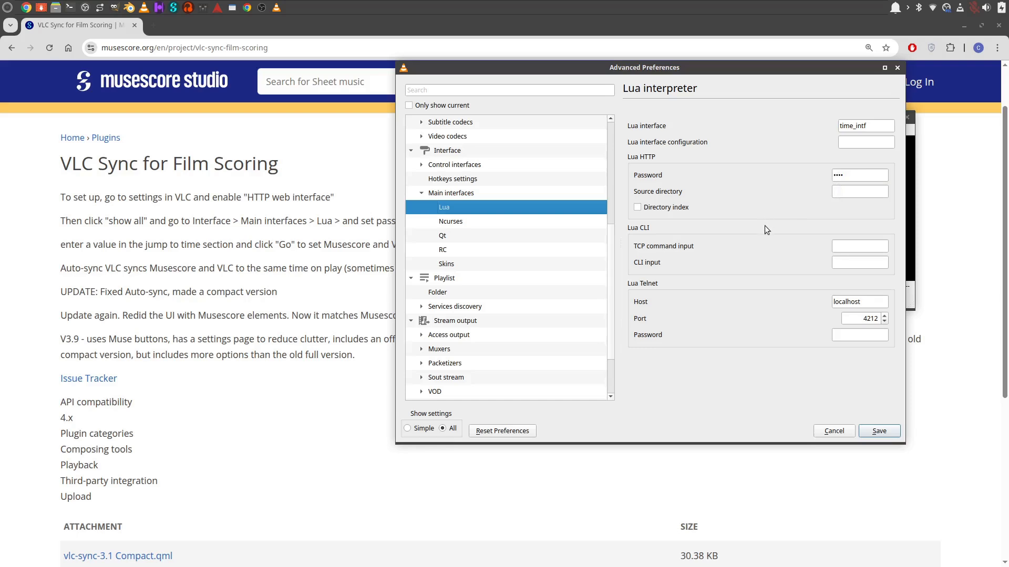
drag(765, 75, 793, 290)
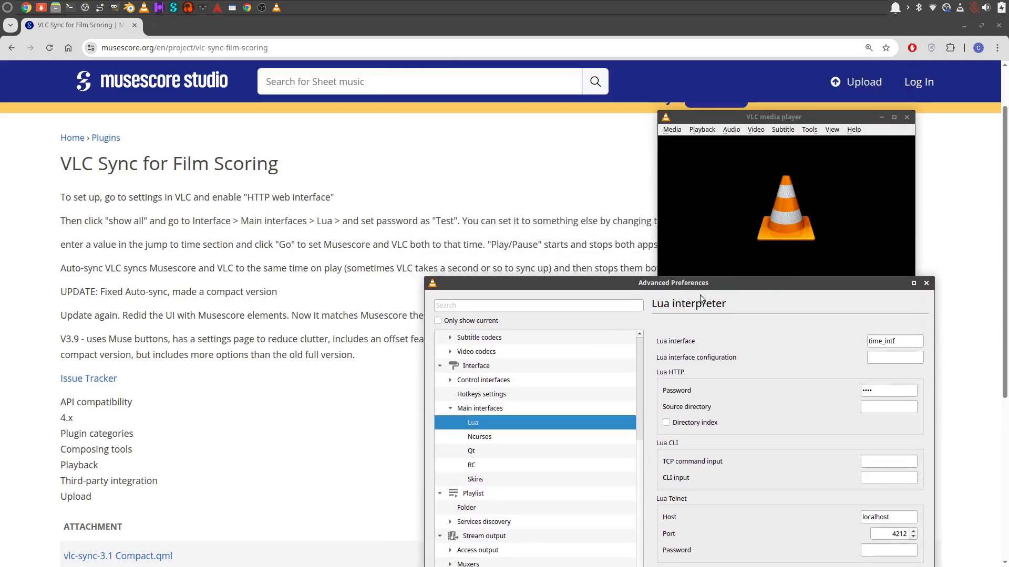
drag(699, 285, 569, 114)
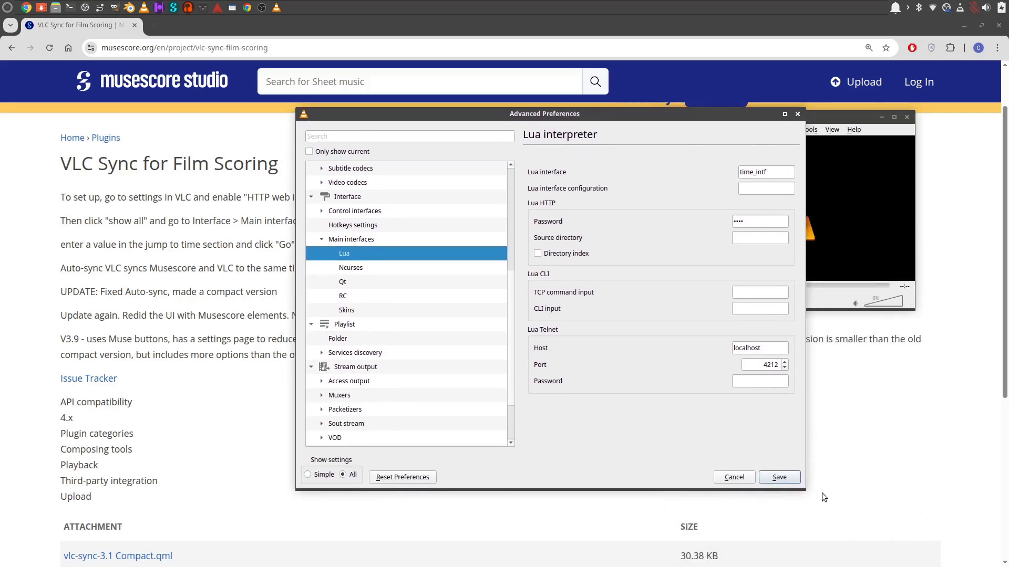
click(790, 479)
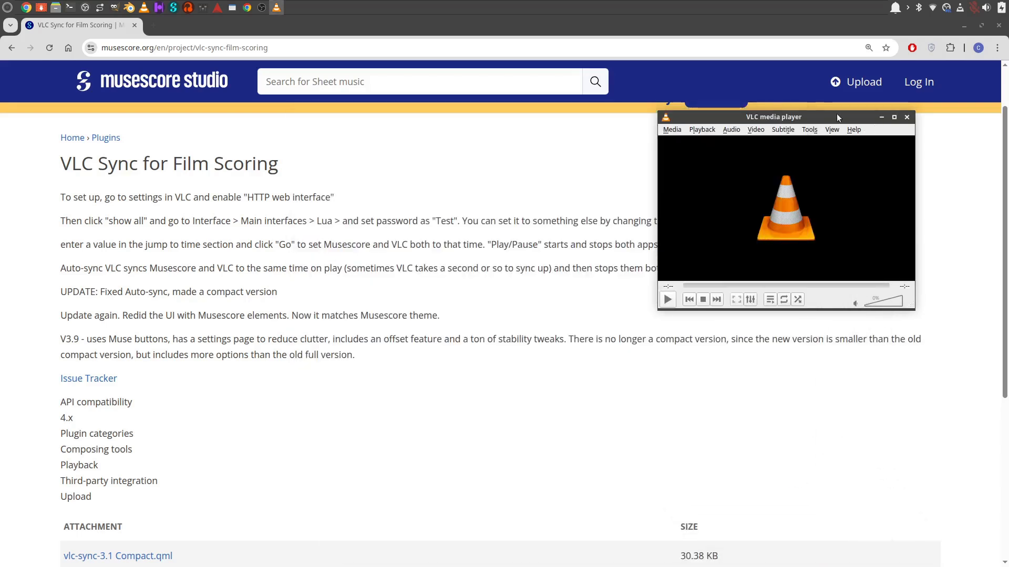
Set the VLC window to stay always on top and switch to the TPOE score in MuseScore.
right_click(792, 119)
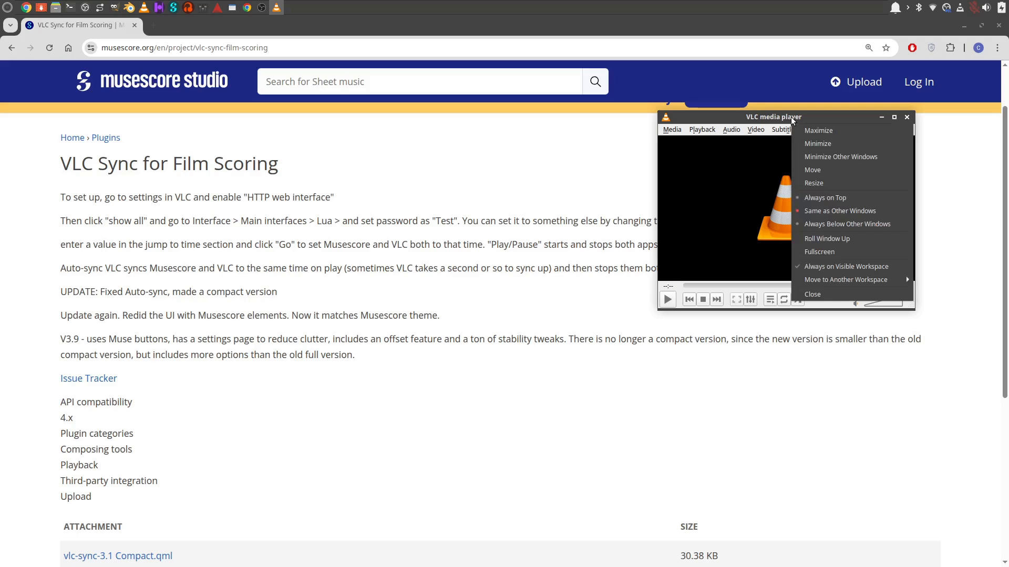
click(797, 198)
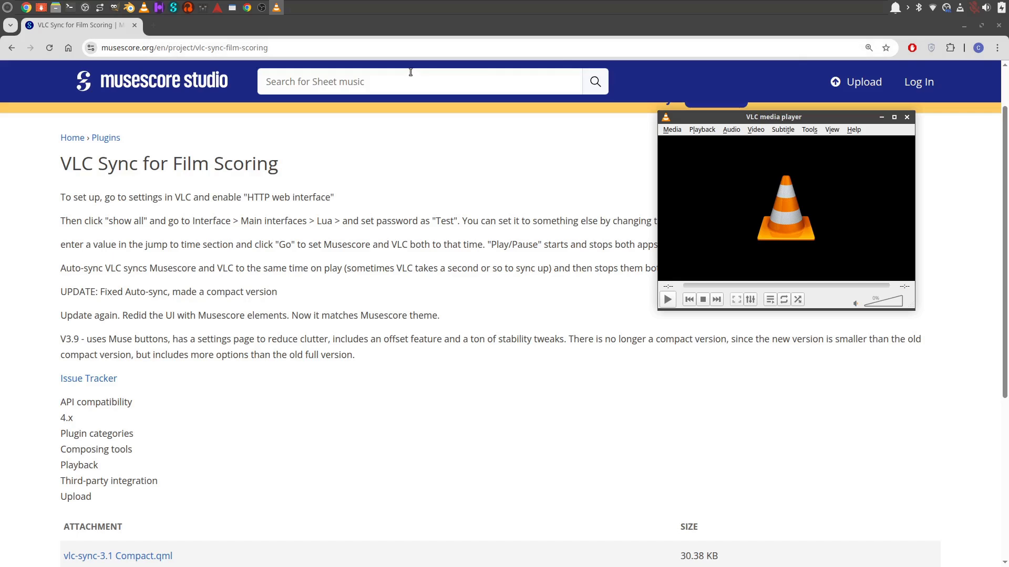
click(233, 9)
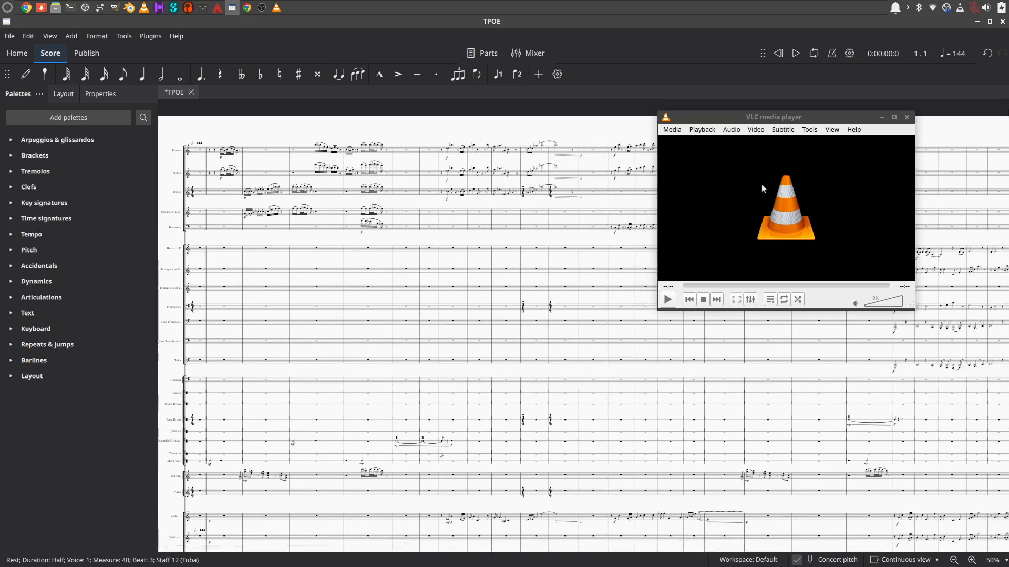
Open TestVideo.mkv from the Desktop in VLC, pausing it and rewinding to the beginning.
click(671, 131)
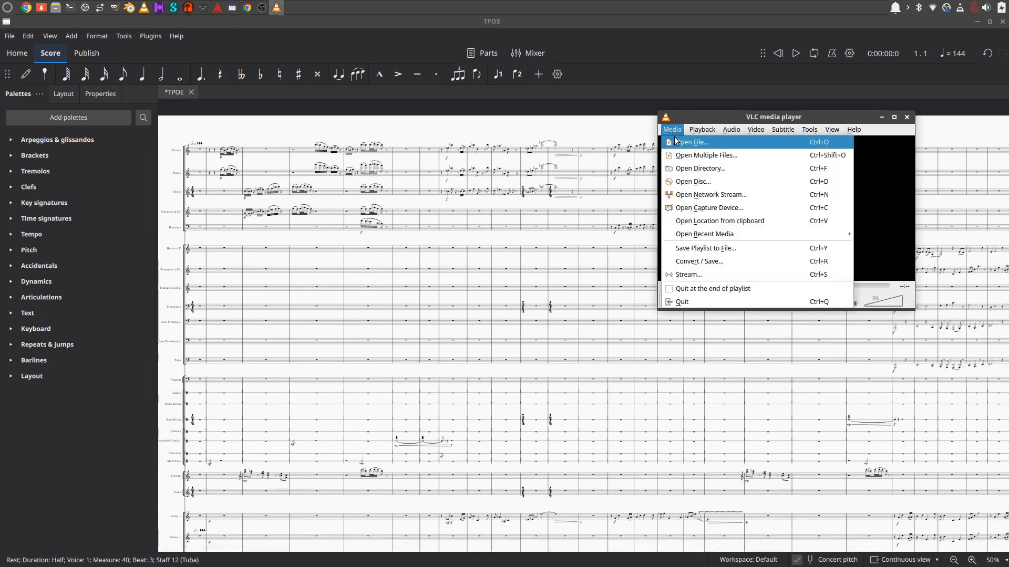
click(677, 141)
click(376, 167)
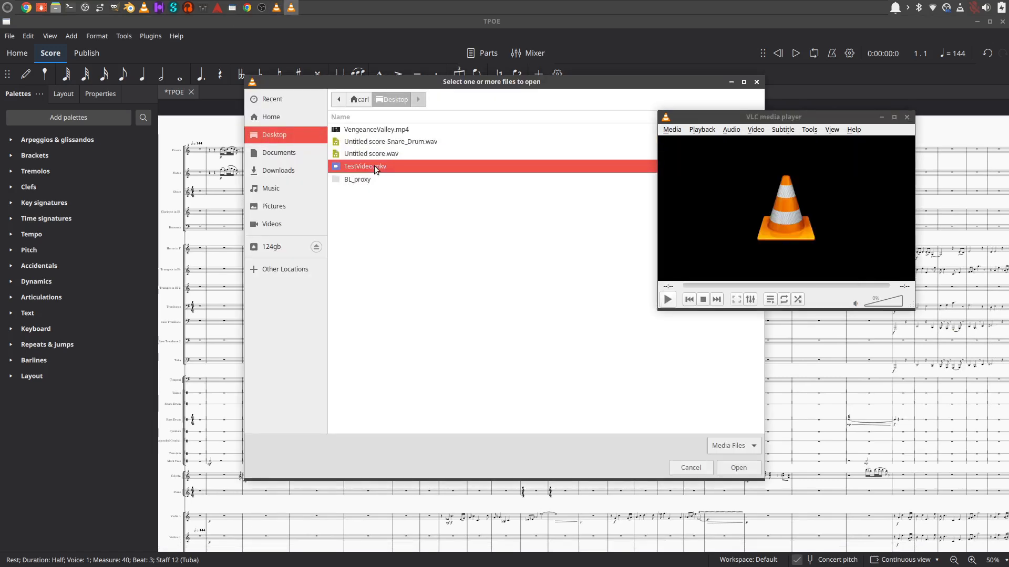
click(739, 468)
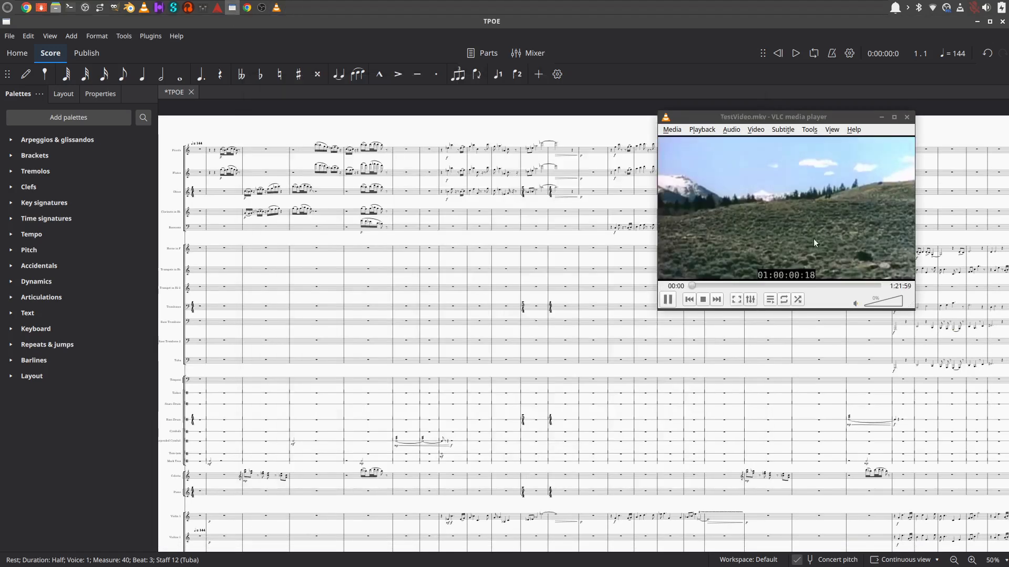
click(667, 300)
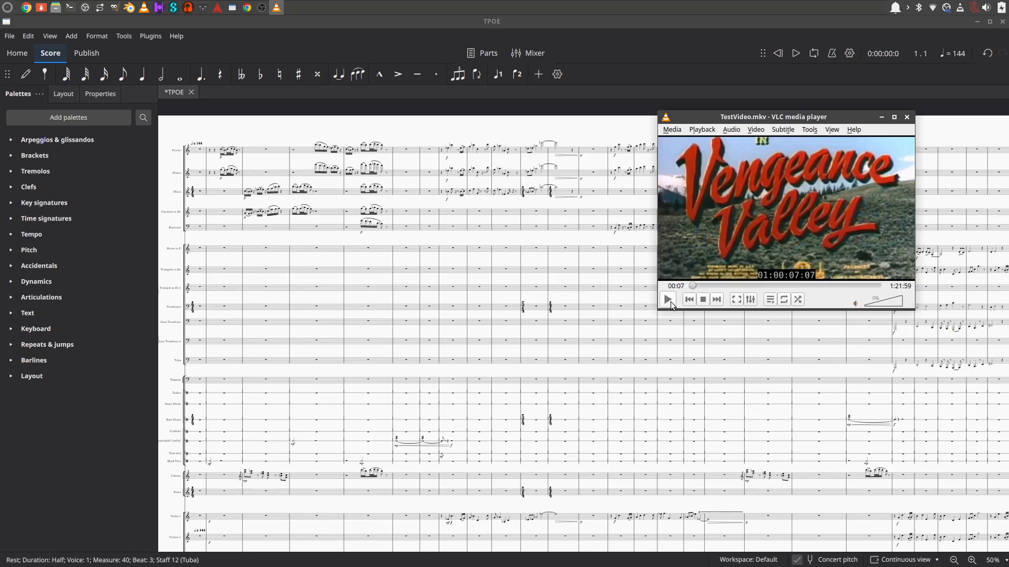
click(695, 284)
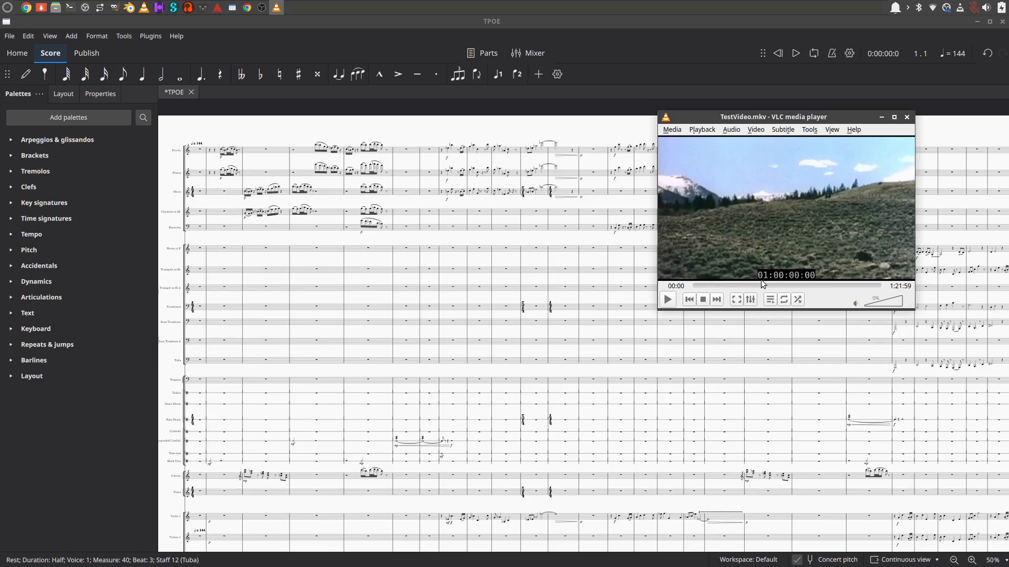
View the VLC Sync 3.9 details in MuseScore's plugin manager, moving the VLC window clear of the plugins.
click(146, 37)
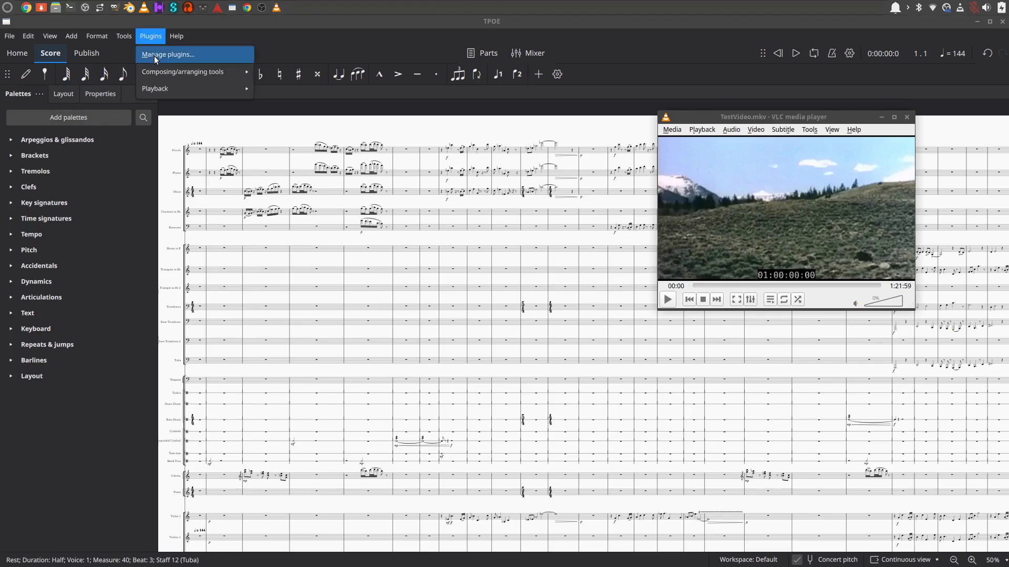
click(155, 56)
drag(792, 117, 733, 429)
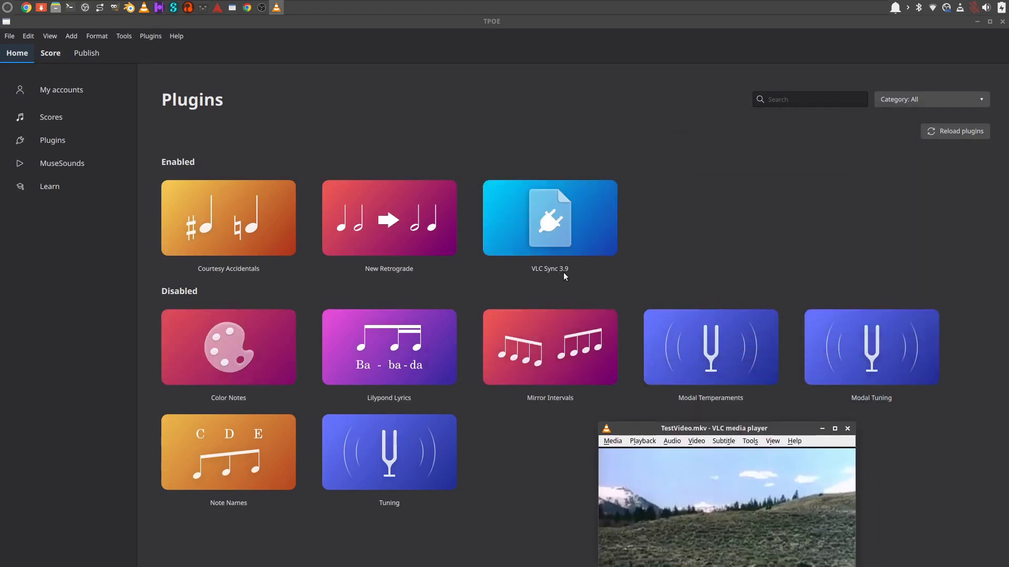
click(569, 242)
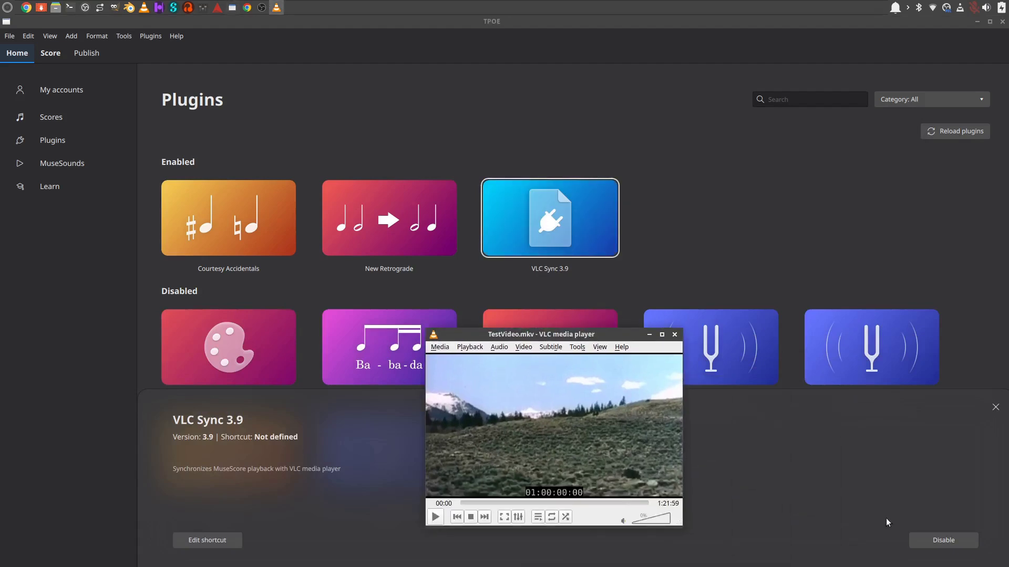
click(995, 407)
drag(582, 336, 838, 183)
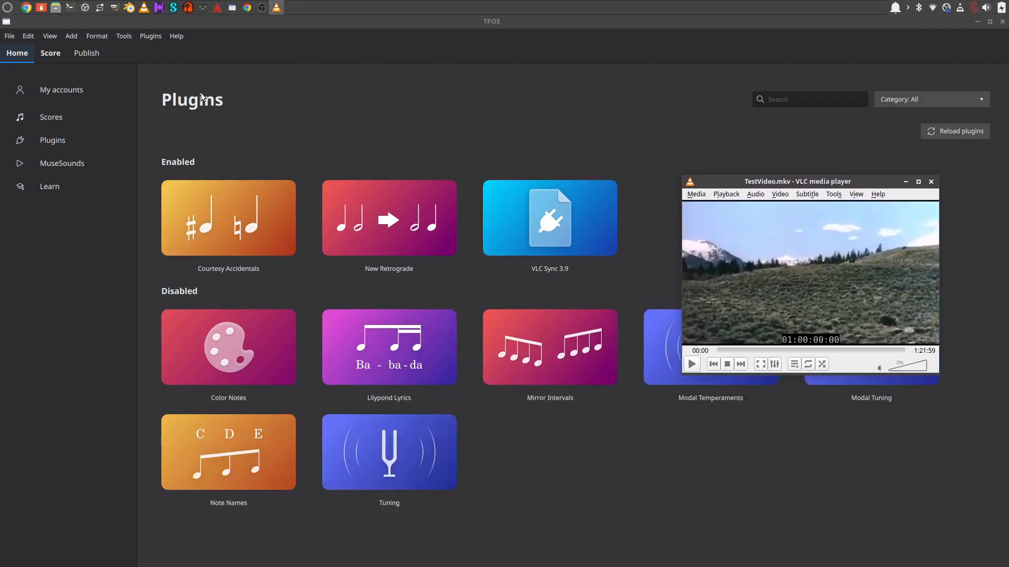
Return to the TPOE score and launch the VLC Sync 3.9 playback plugin.
click(55, 53)
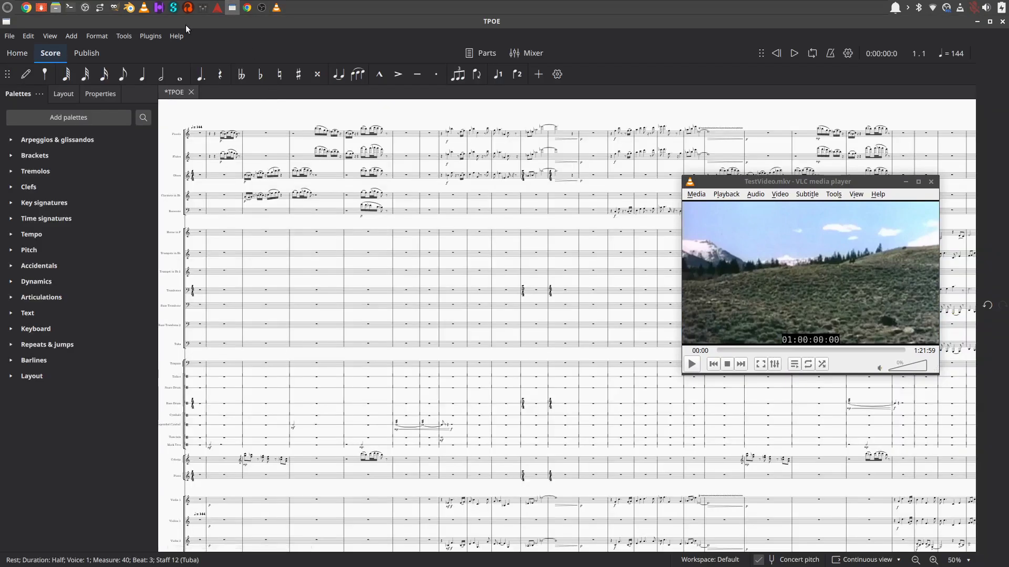
click(150, 37)
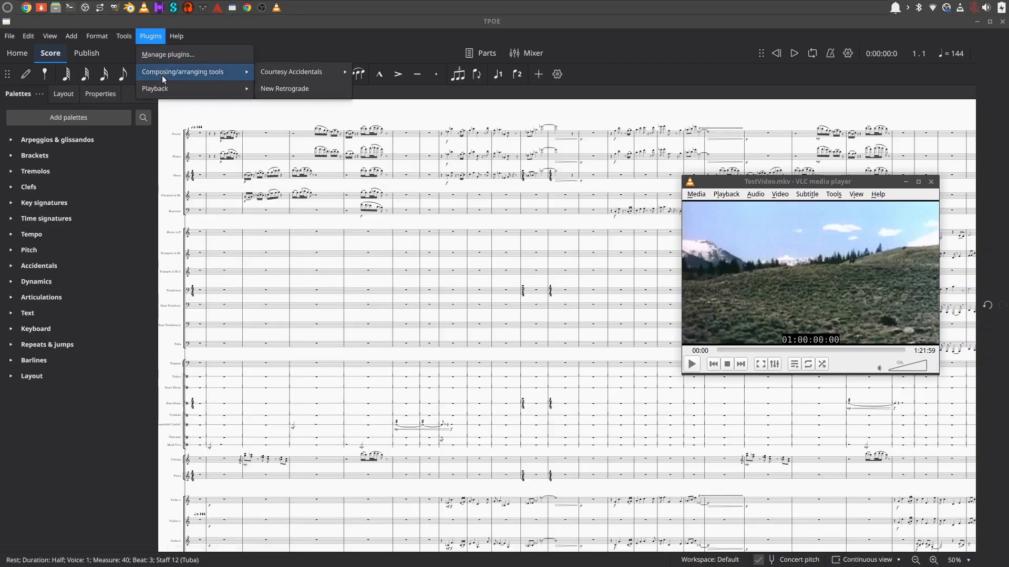
mouse_move(165, 90)
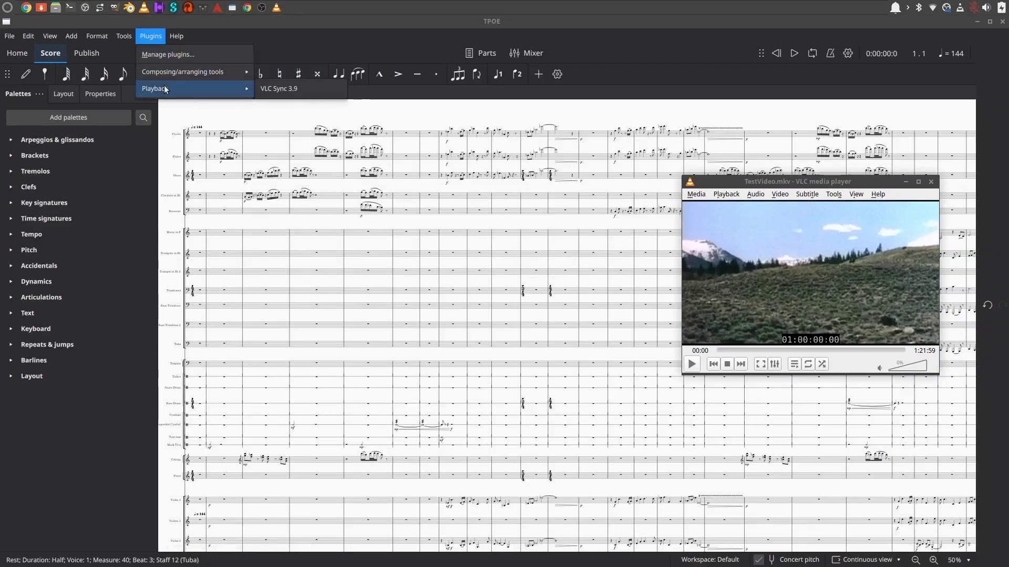
click(279, 89)
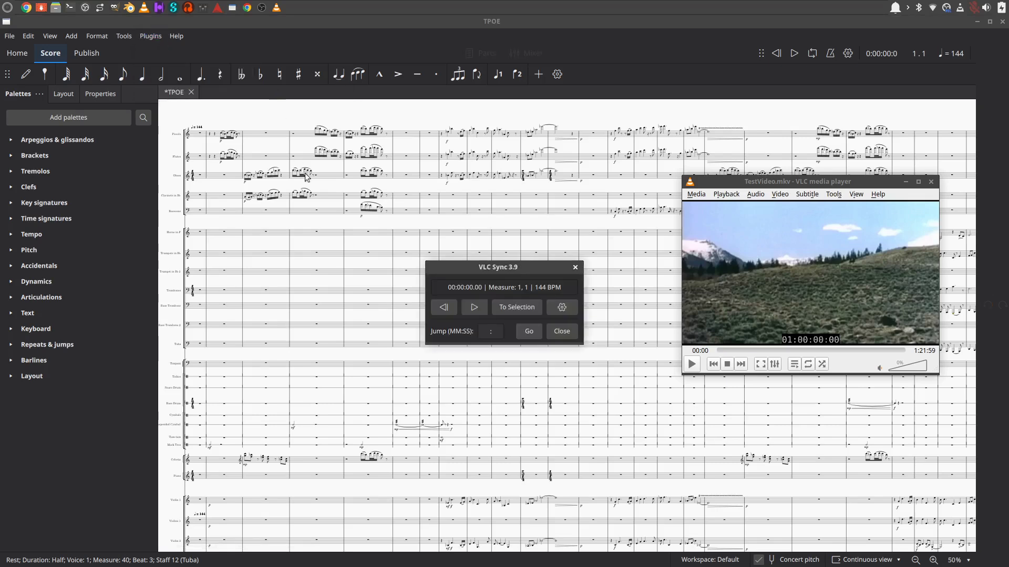
Move the VLC Sync window around the screen, leaving it over the score next to the video.
drag(492, 261, 391, 209)
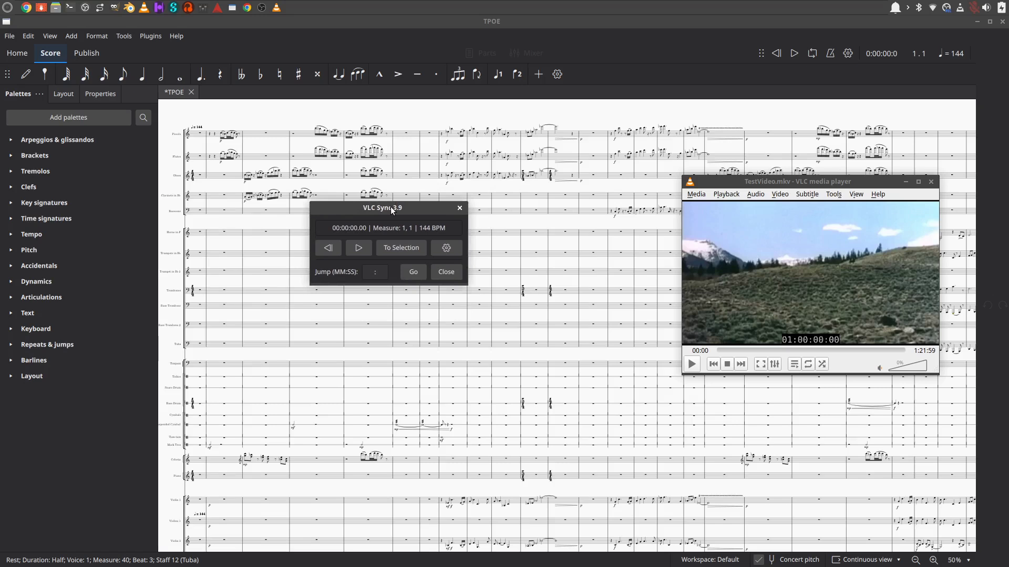
drag(392, 209, 641, 23)
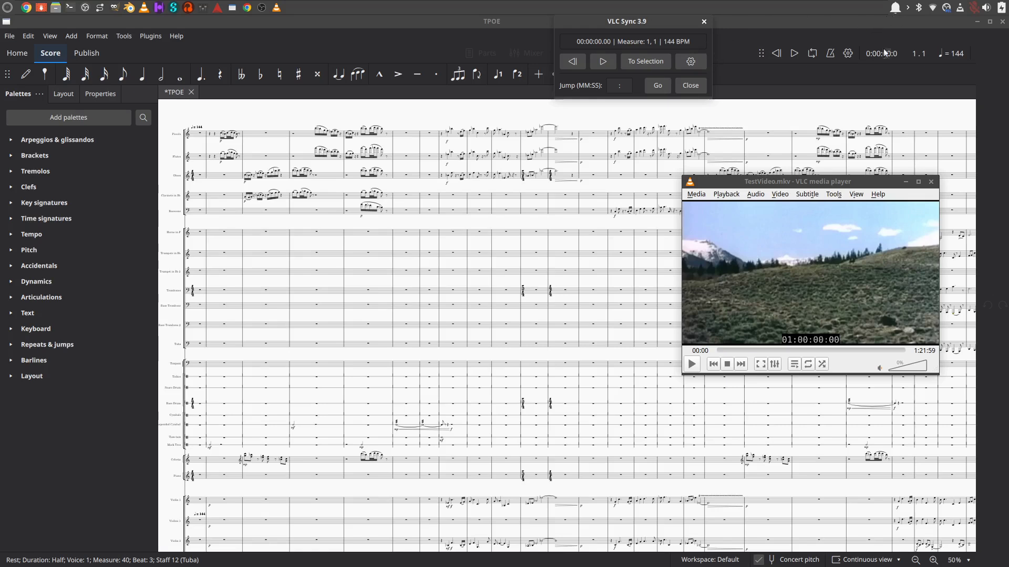
drag(656, 26, 668, 26)
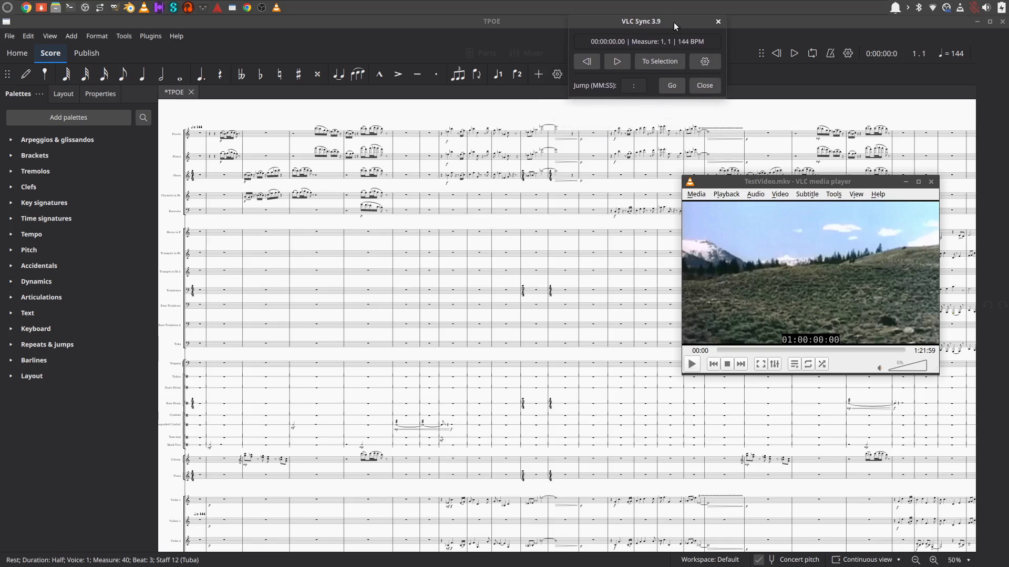
drag(673, 21, 600, 160)
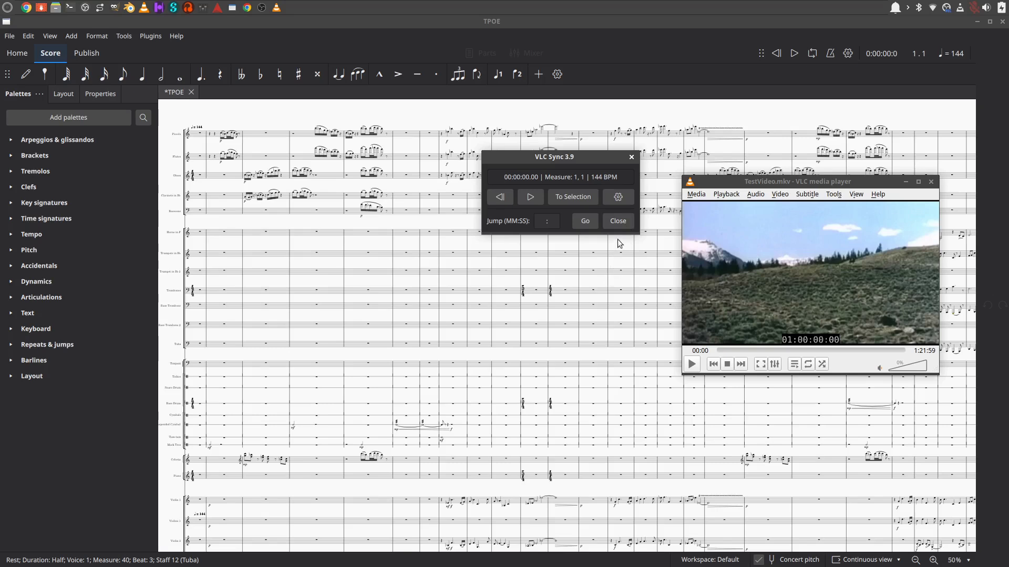
Open the VLC Sync settings and arrange the plugin window and VLC next to each other over the score.
click(618, 197)
drag(578, 159, 562, 183)
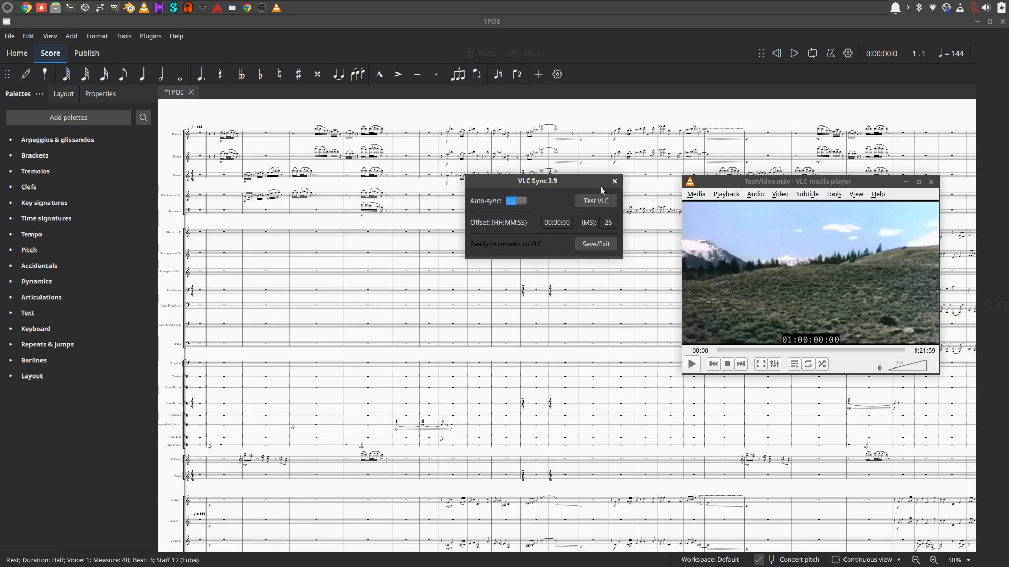
drag(545, 181, 78, 444)
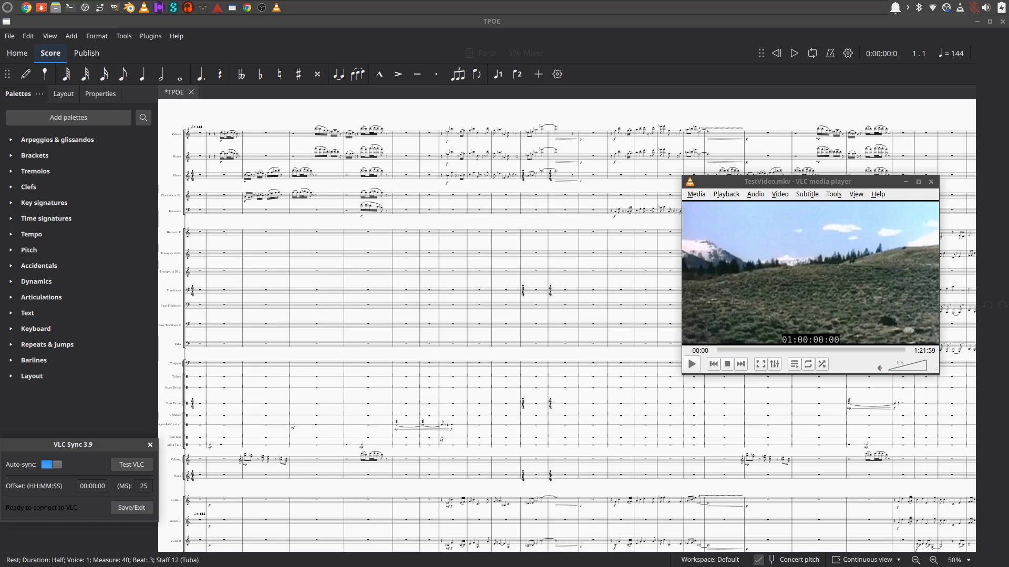
drag(796, 184, 770, 172)
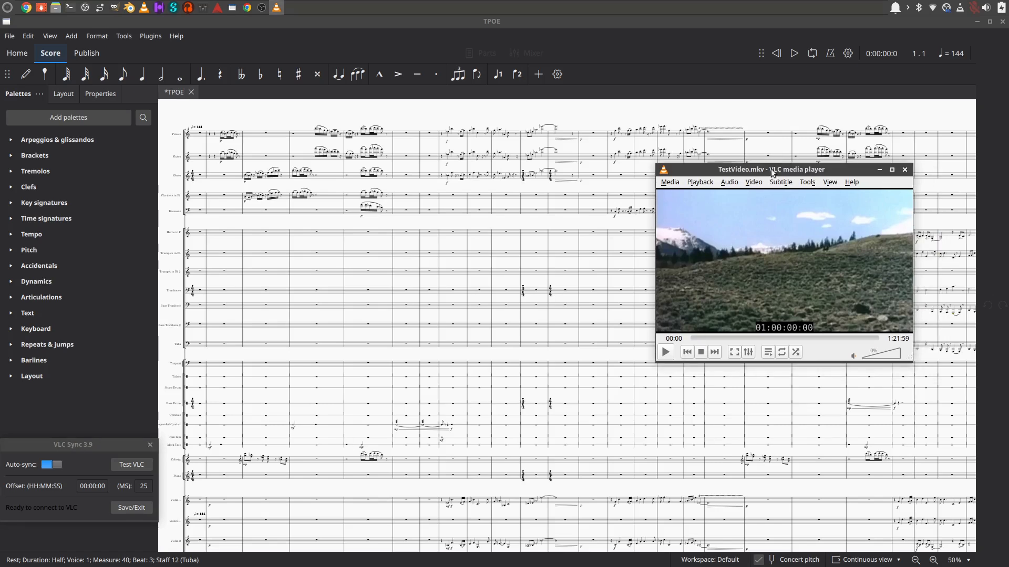
drag(491, 295, 597, 111)
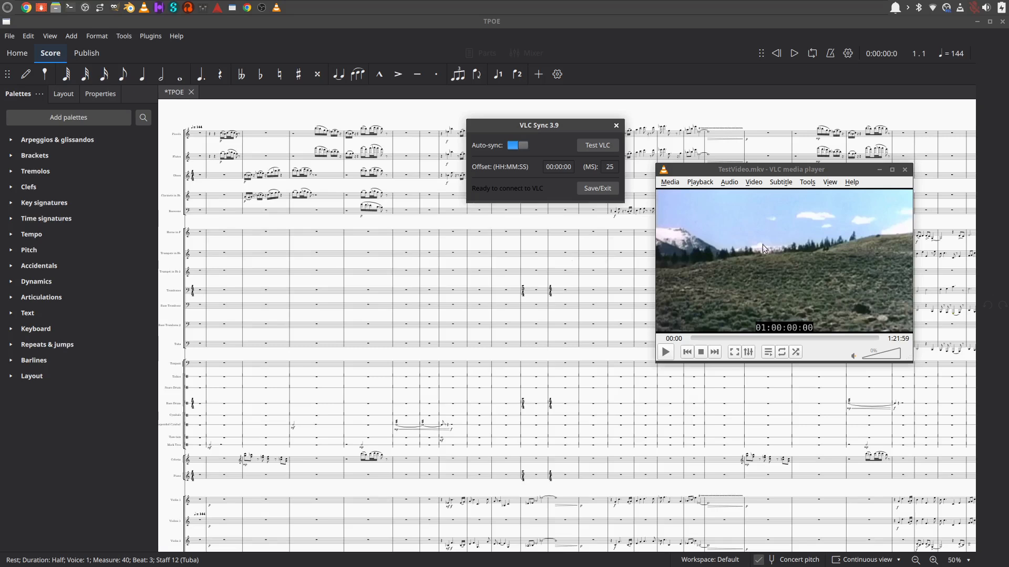
Set the VLC Sync offset to 01:05:15, save it and rewind playback to the beginning.
click(605, 170)
text(-)
click(564, 167)
key(BackSpace)
key(BackSpace)
key(BackSpace)
key(BackSpace)
key(BackSpace)
key(BackSpace)
key(BackSpace)
key(BackSpace)
text(01:05:15)
click(595, 187)
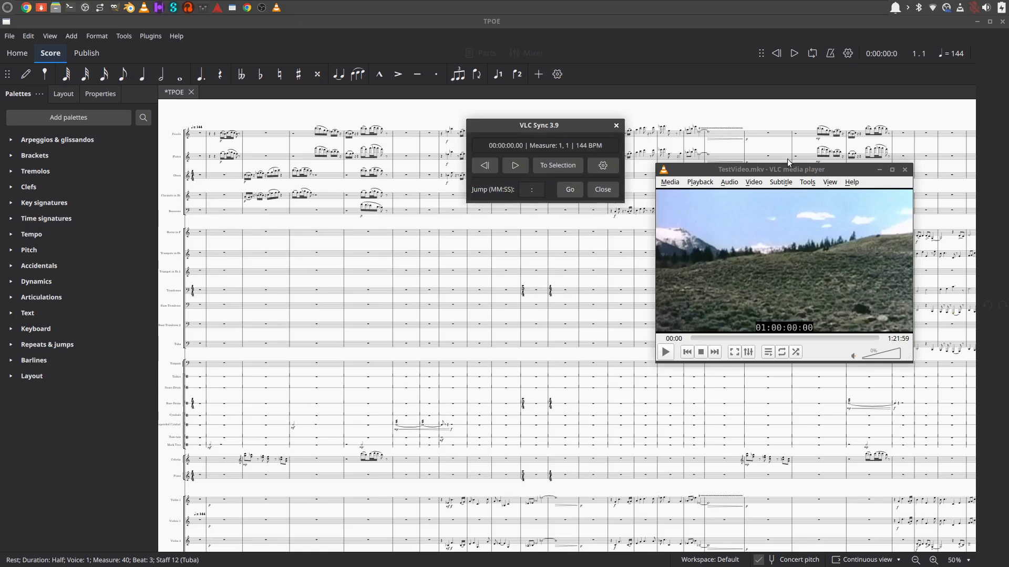
click(494, 165)
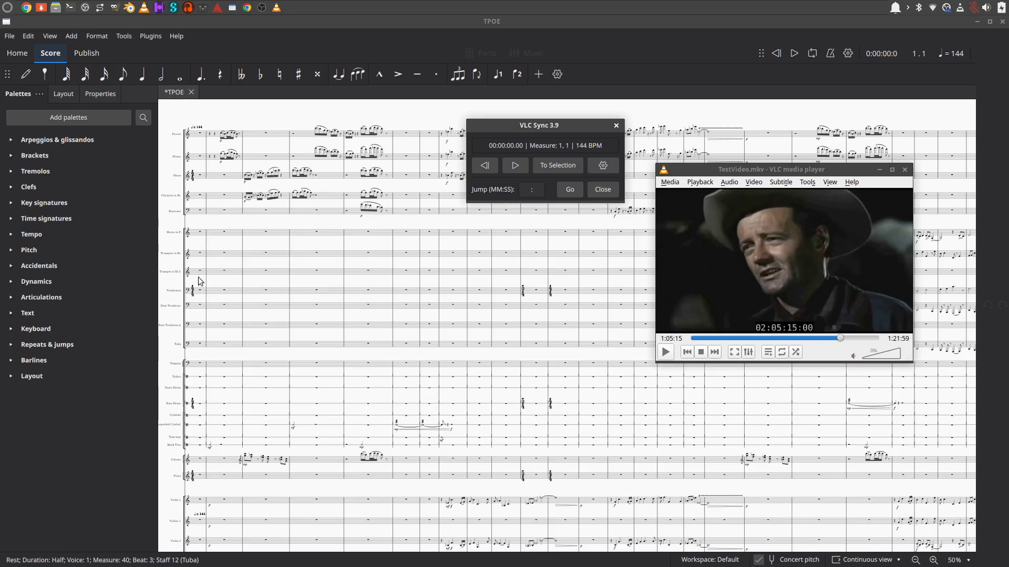
Select the Piccolo's first-measure rest and play the score with the video from VLC Sync for about ten seconds, ending paused.
click(313, 256)
key(ctrl+0)
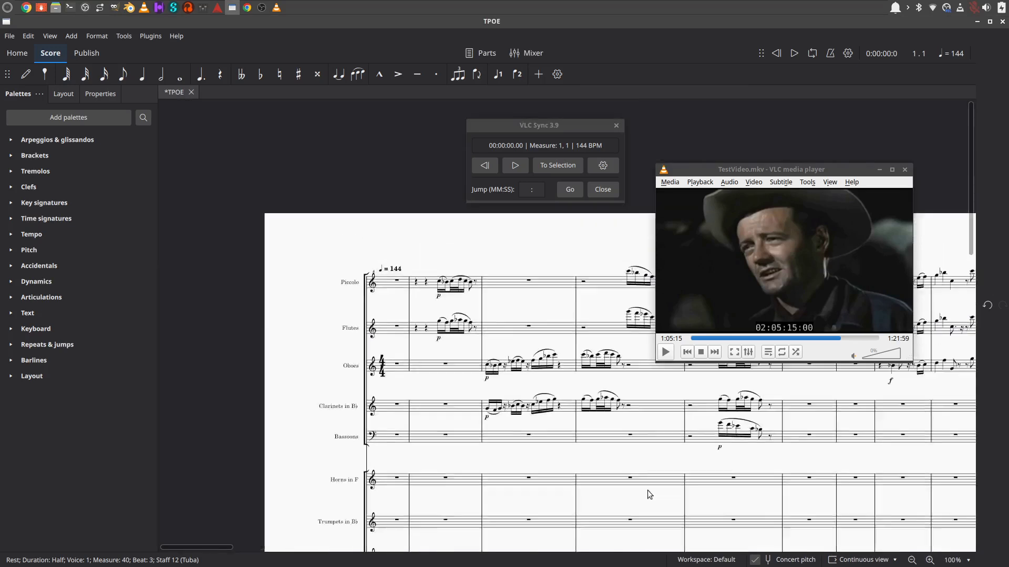
scroll(402, 400, up, 5)
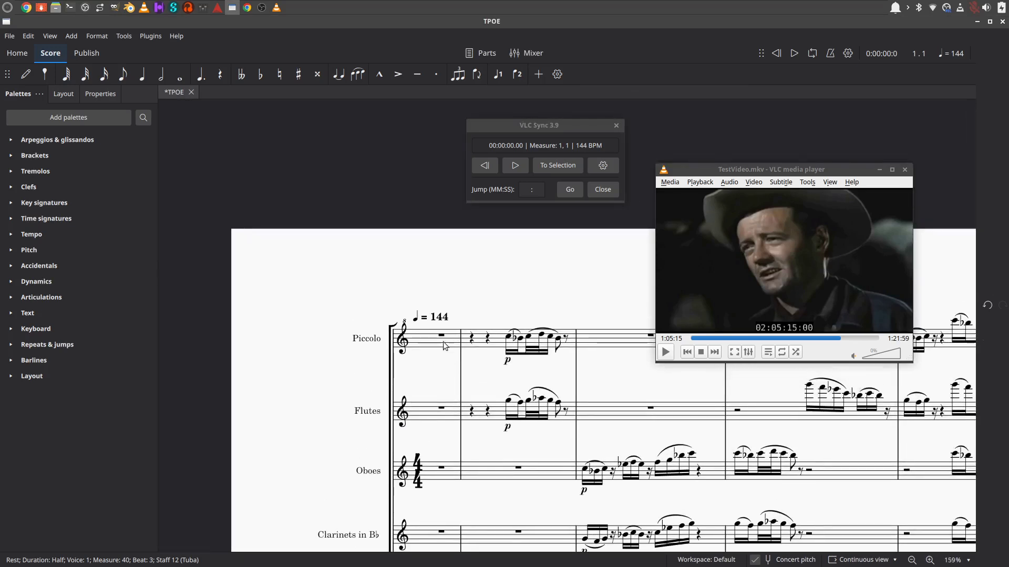
click(441, 336)
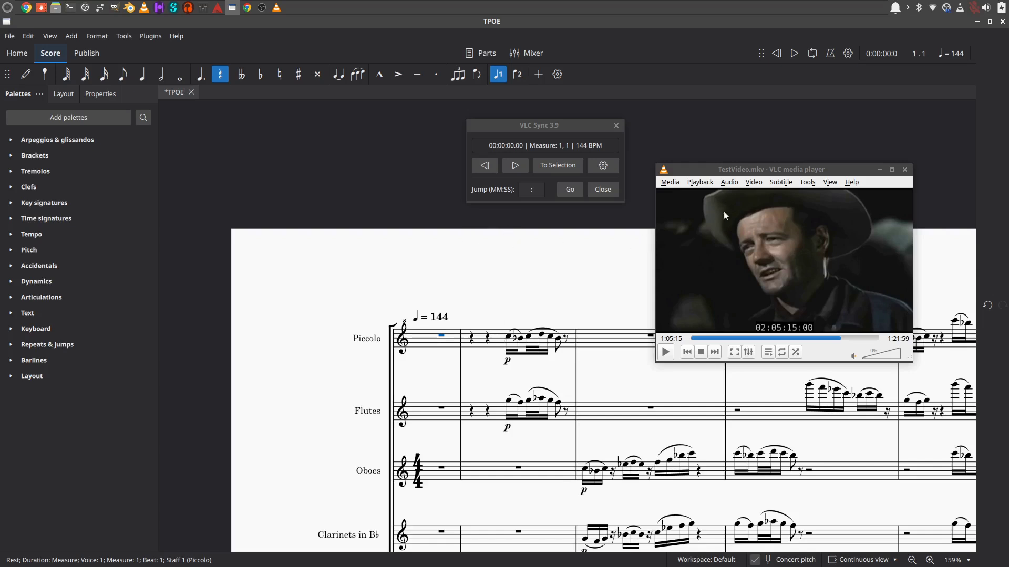
drag(787, 170, 703, 242)
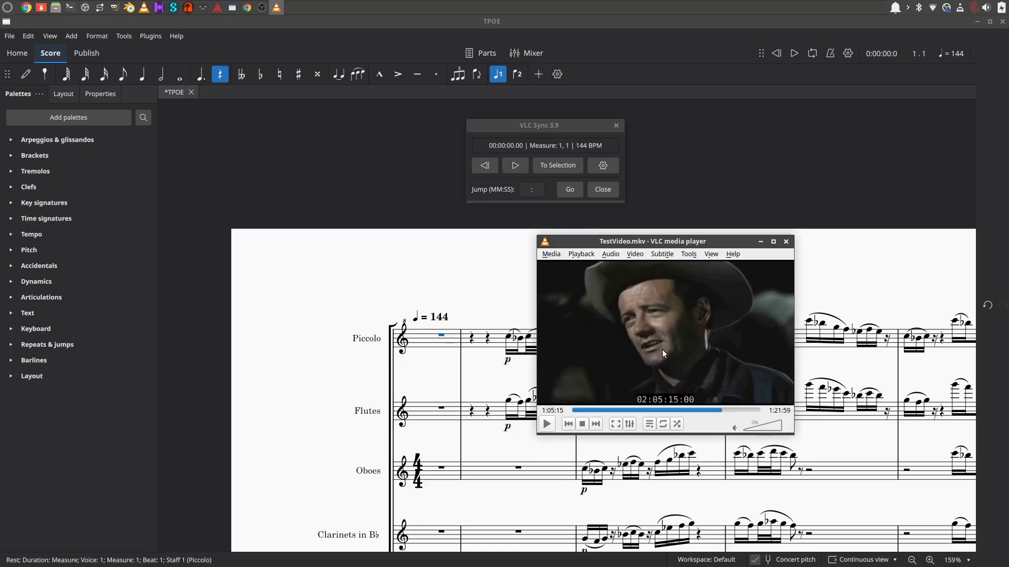
click(516, 160)
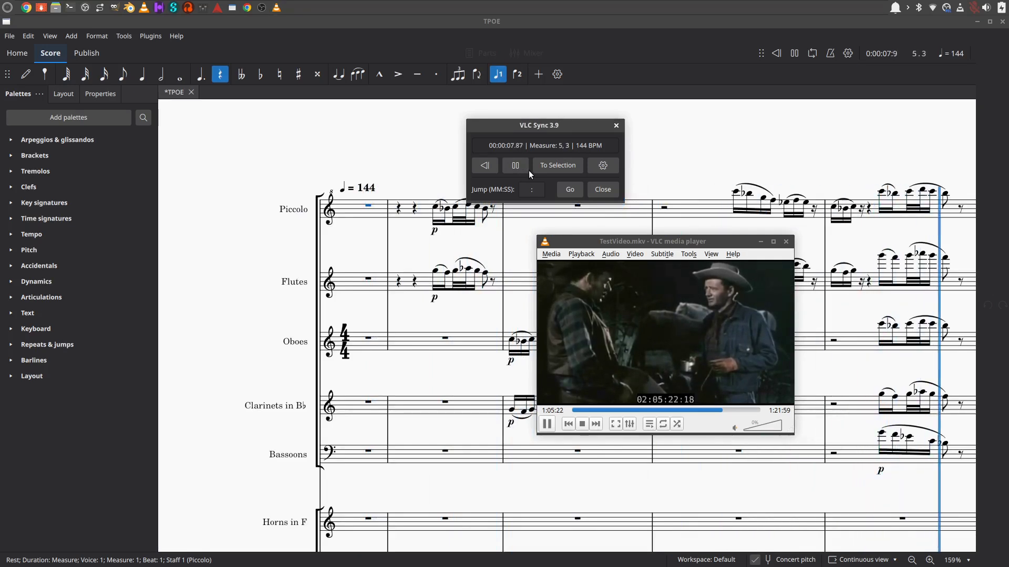
click(517, 165)
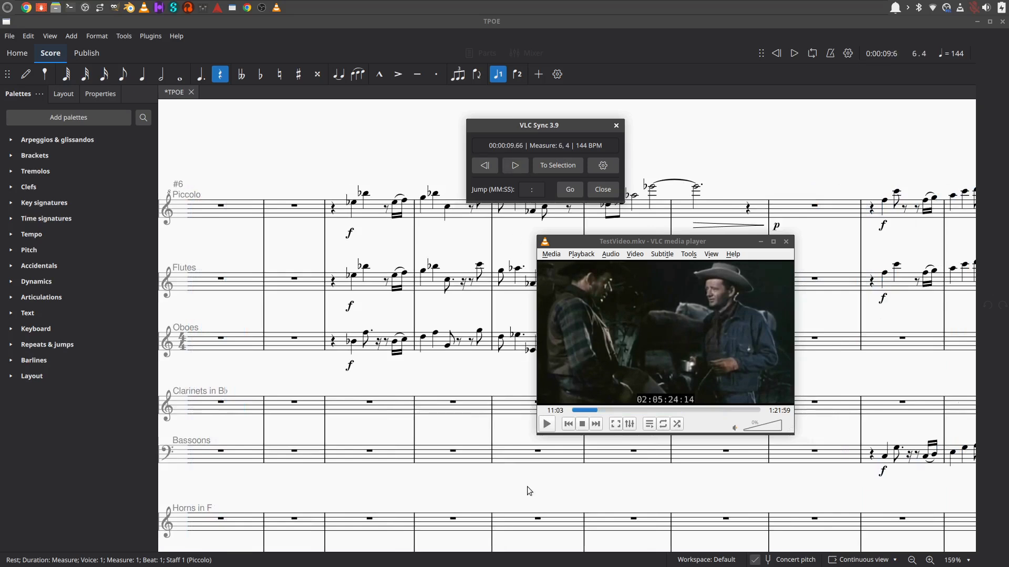
Reset the VLC Sync offset to 00:00:00 and save the settings.
click(603, 166)
key(BackSpace)
key(BackSpace)
key(BackSpace)
key(BackSpace)
key(BackSpace)
key(BackSpace)
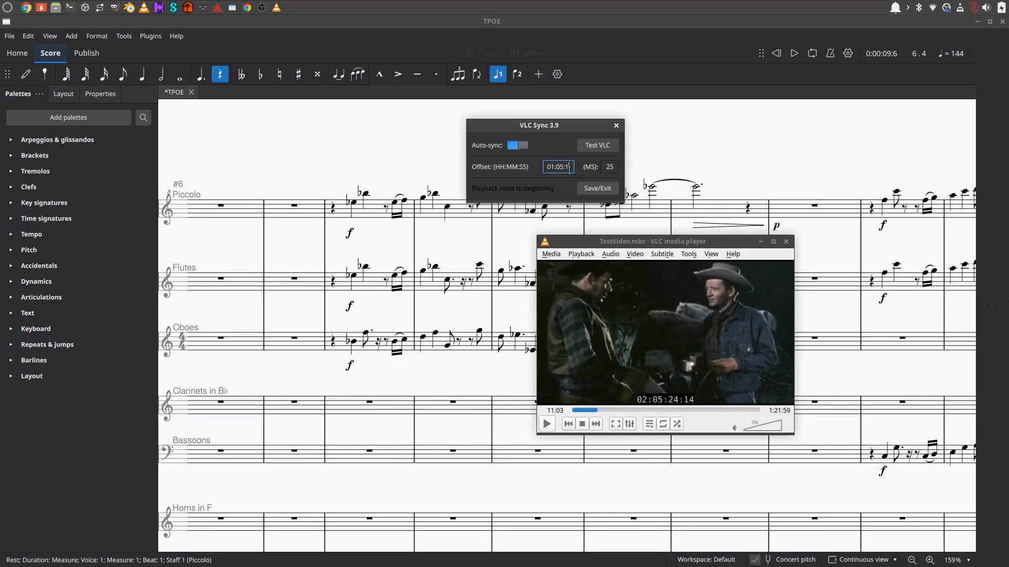
text(000000)
click(608, 189)
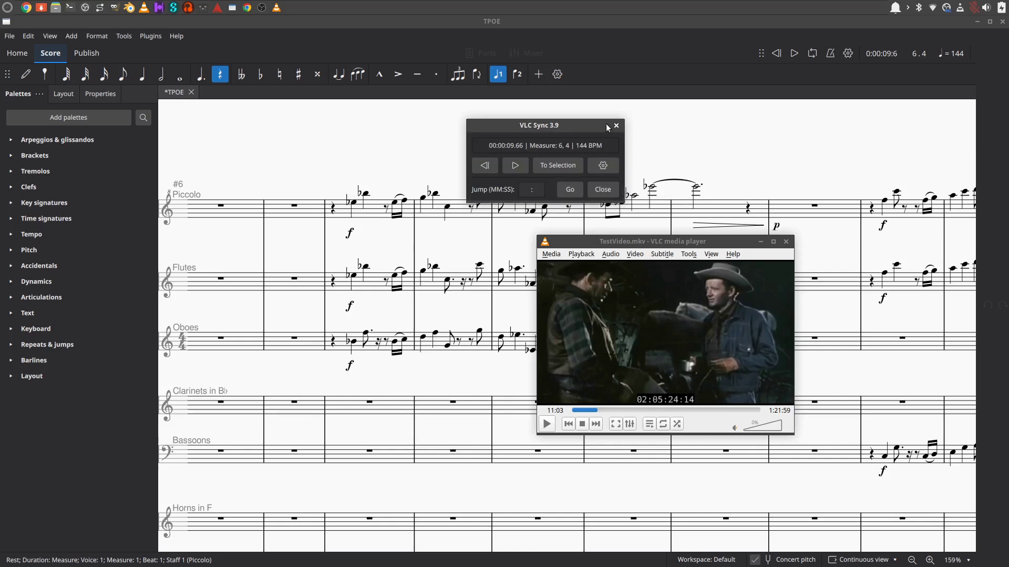
Rearrange the plugin and VLC windows, and play the score from the beginning with MuseScore's own playback controls for about seven seconds.
drag(608, 128, 105, 462)
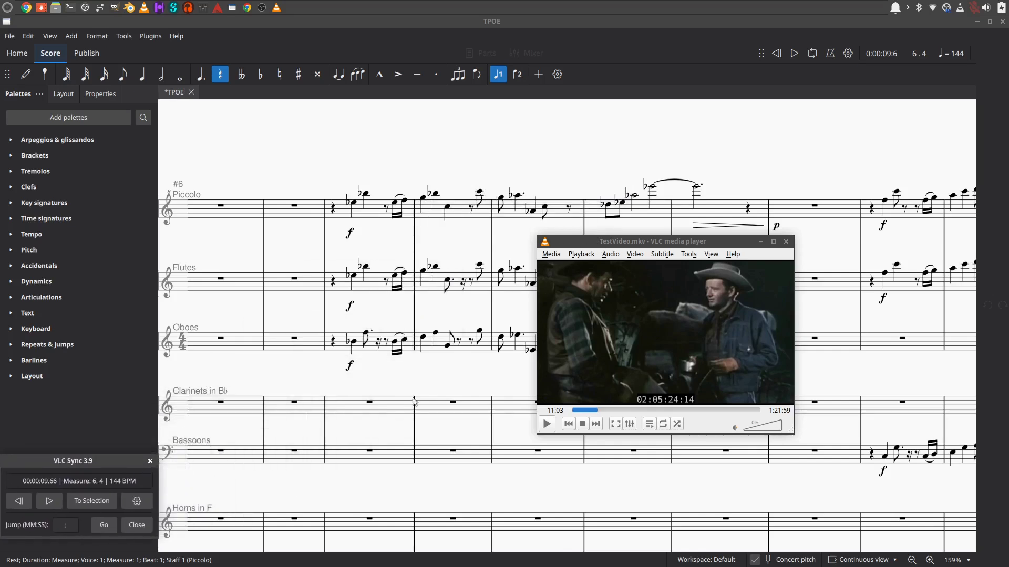
drag(736, 244, 761, 126)
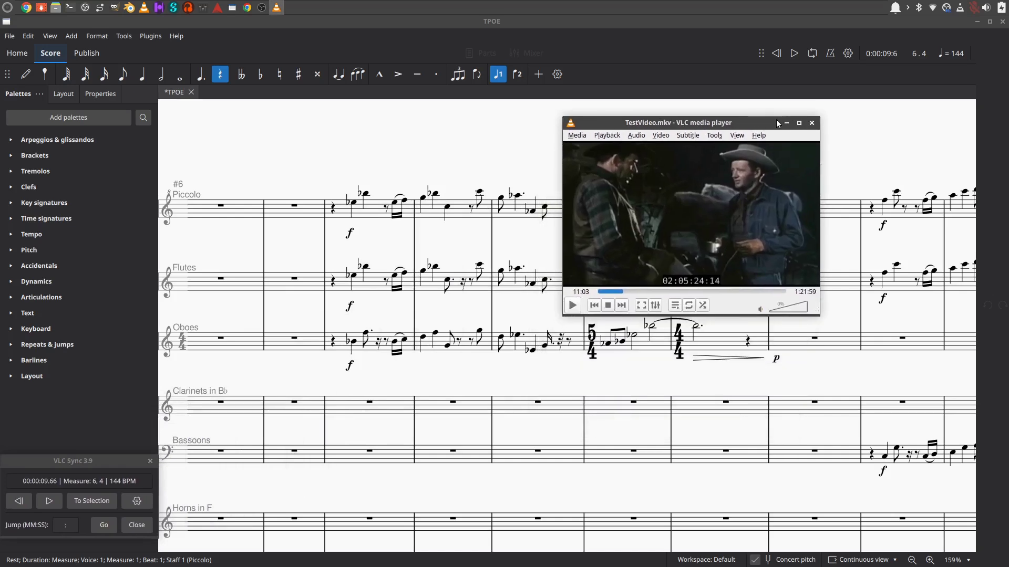
click(780, 55)
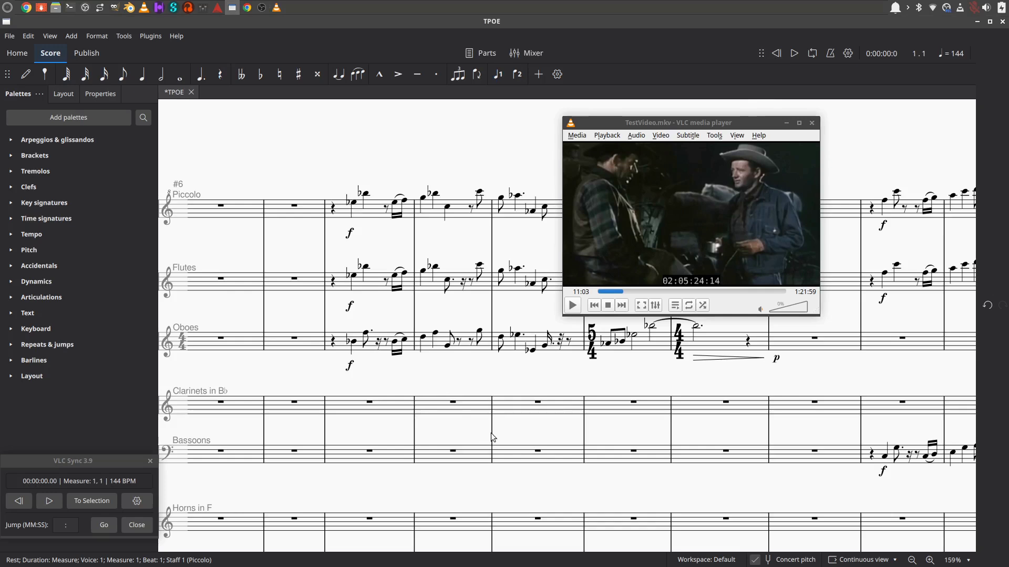
click(793, 54)
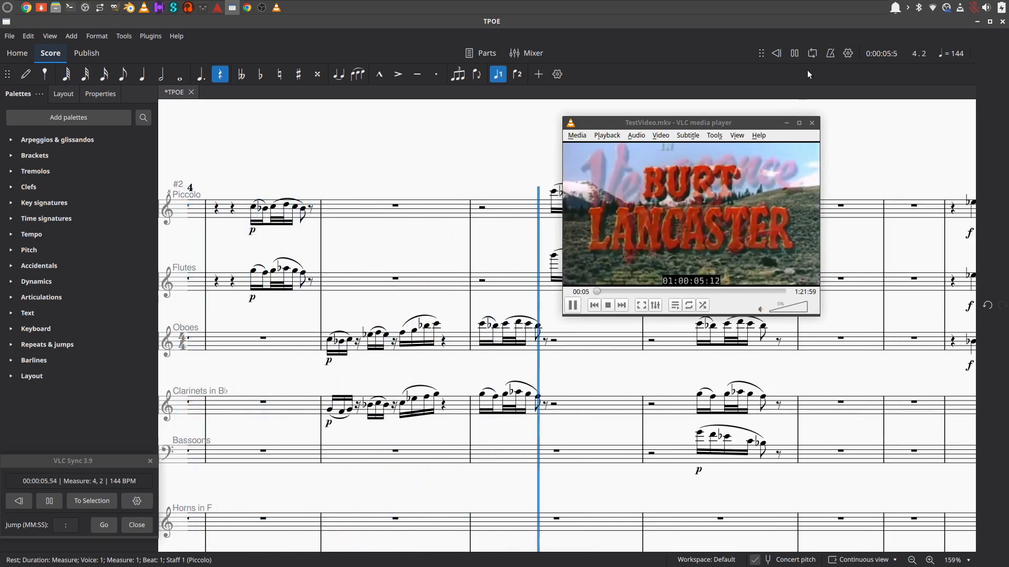
click(794, 53)
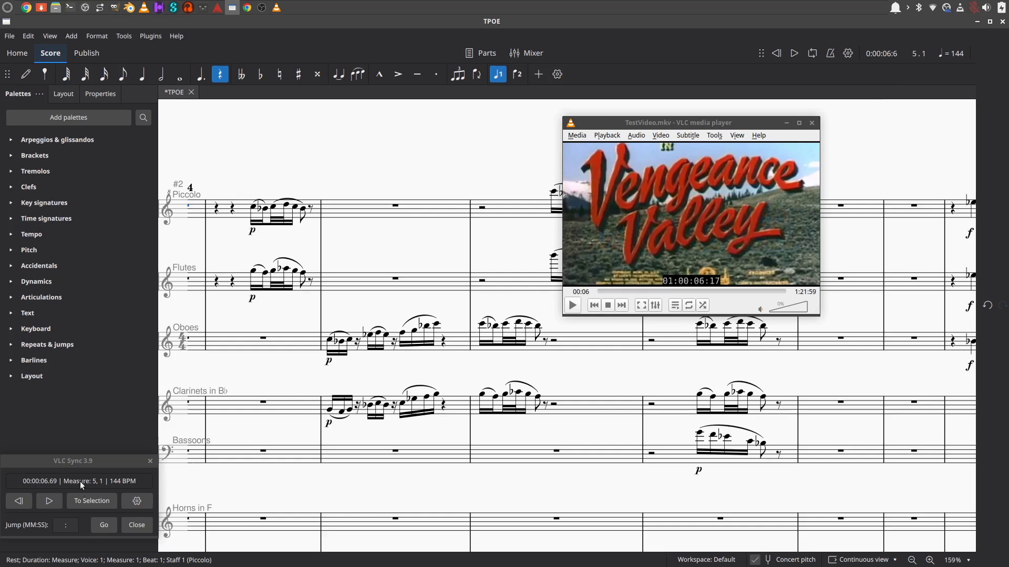
Move VLC aside, select the Piccolo half rest in measure 20 and play the score from there for a few seconds.
drag(79, 466, 445, 135)
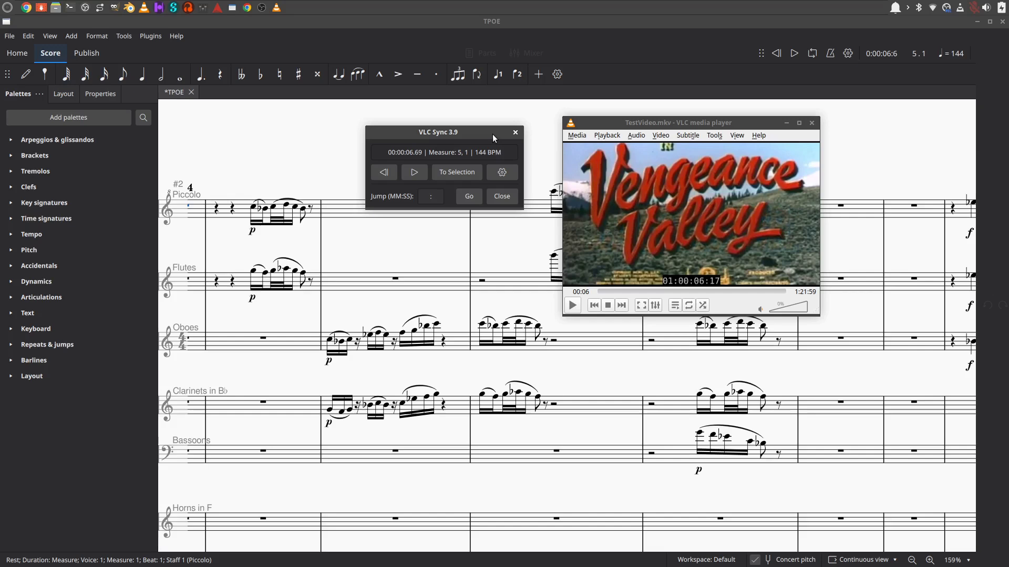
drag(493, 134, 124, 414)
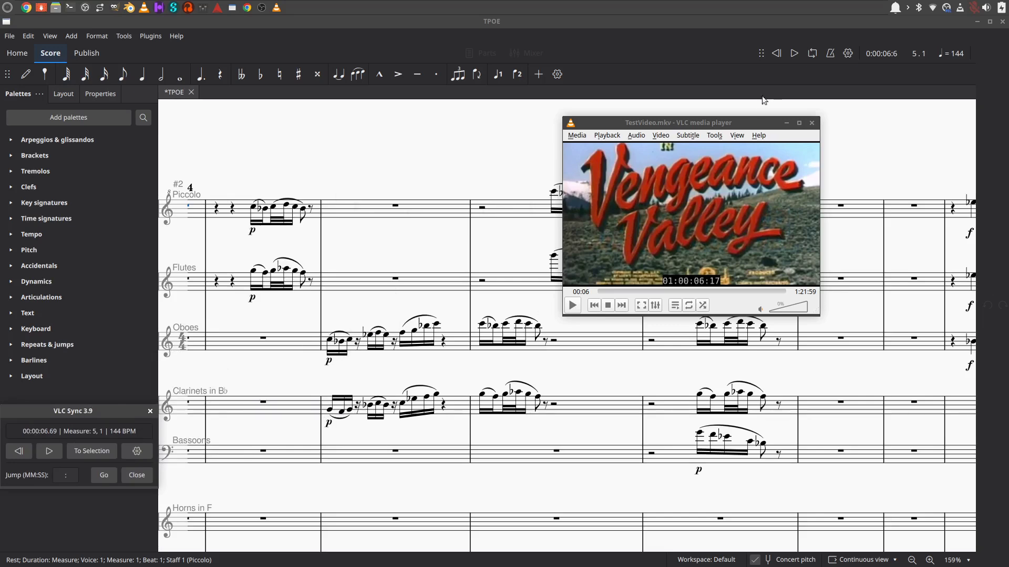
drag(762, 124, 528, 122)
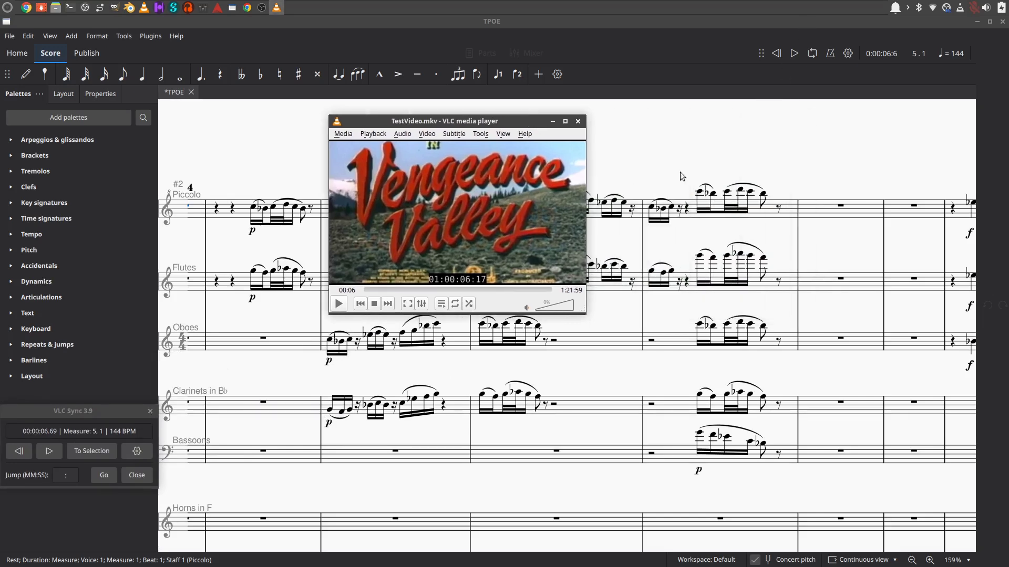
click(680, 172)
scroll(936, 238, right, 10)
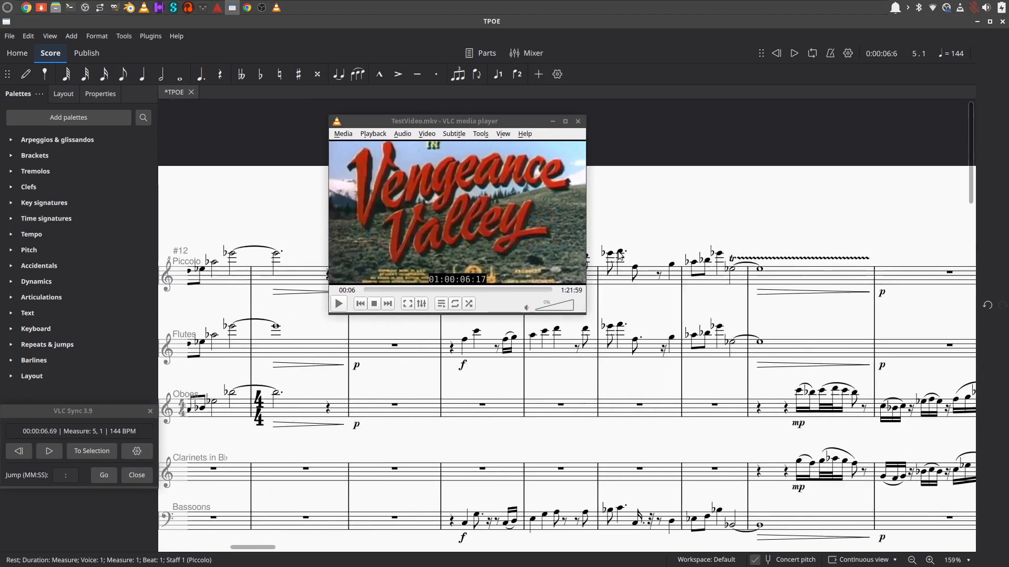
scroll(682, 212, left, 2)
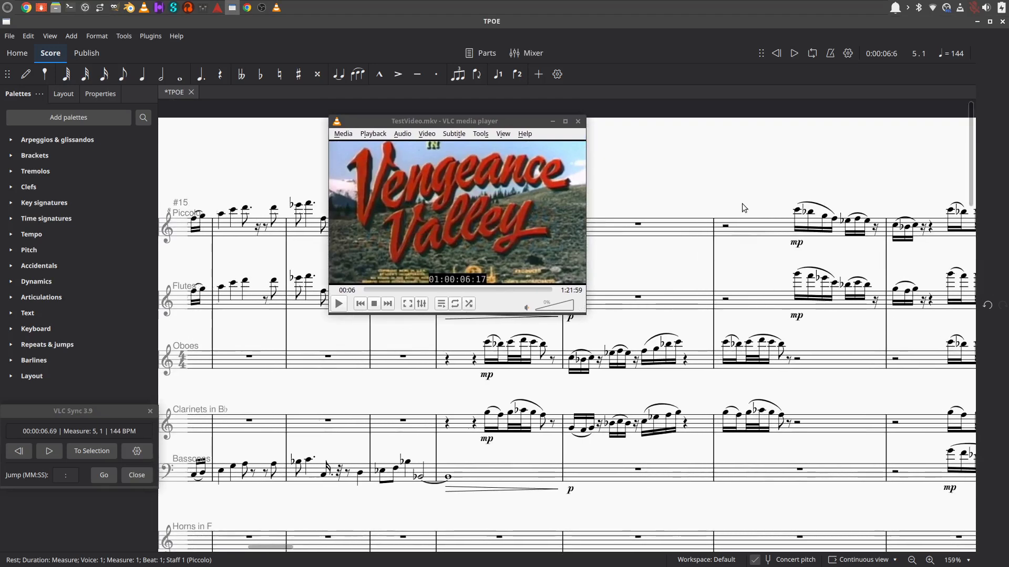
click(727, 227)
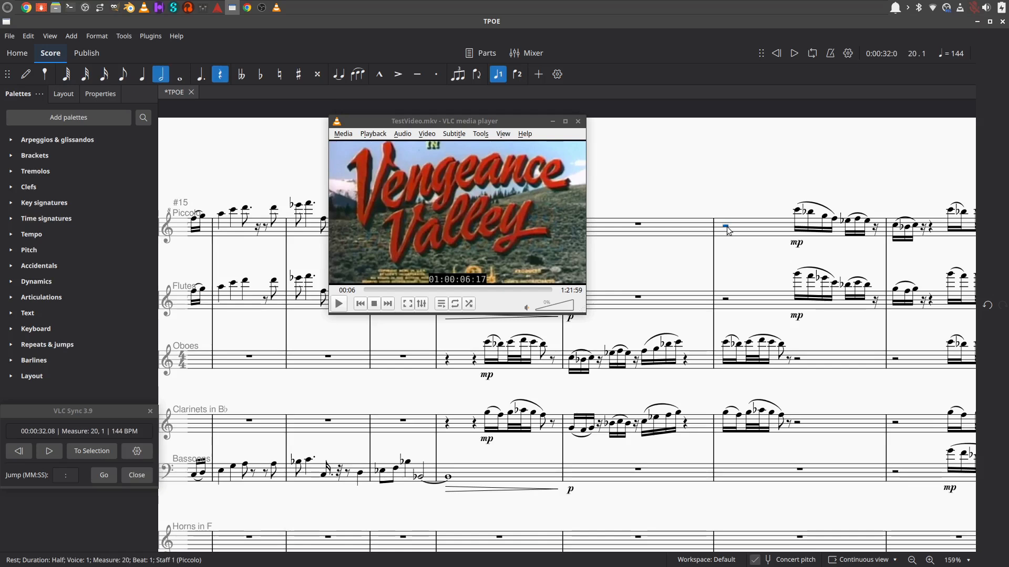
click(795, 53)
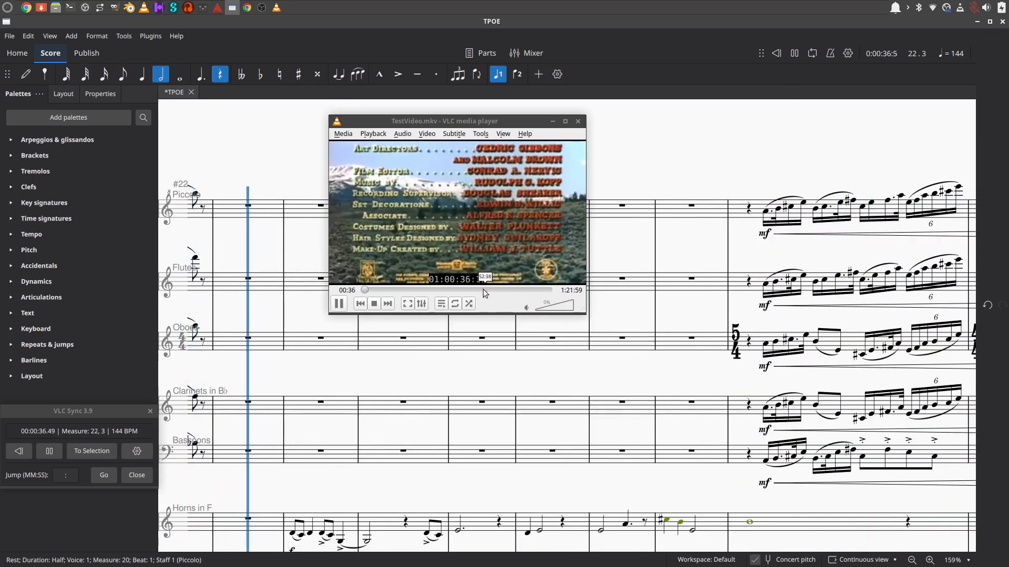
click(795, 53)
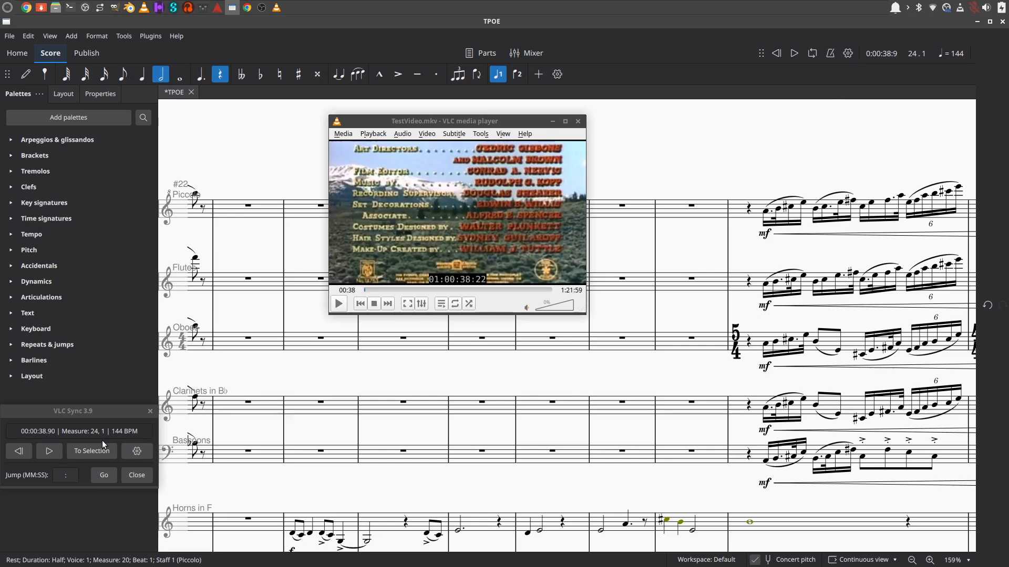
Toggle Auto-sync in the VLC Sync settings and save.
drag(71, 414, 709, 139)
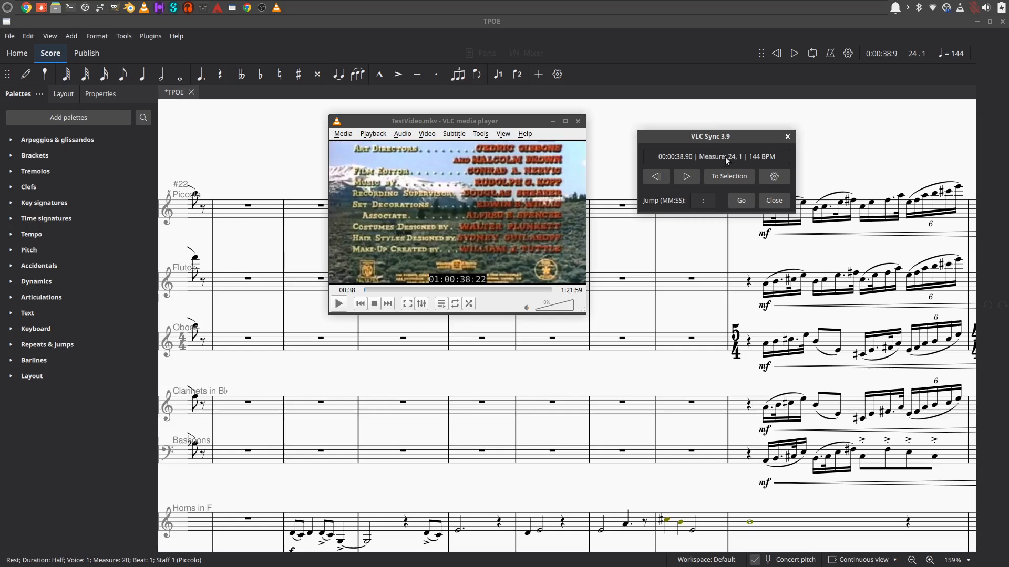
click(778, 179)
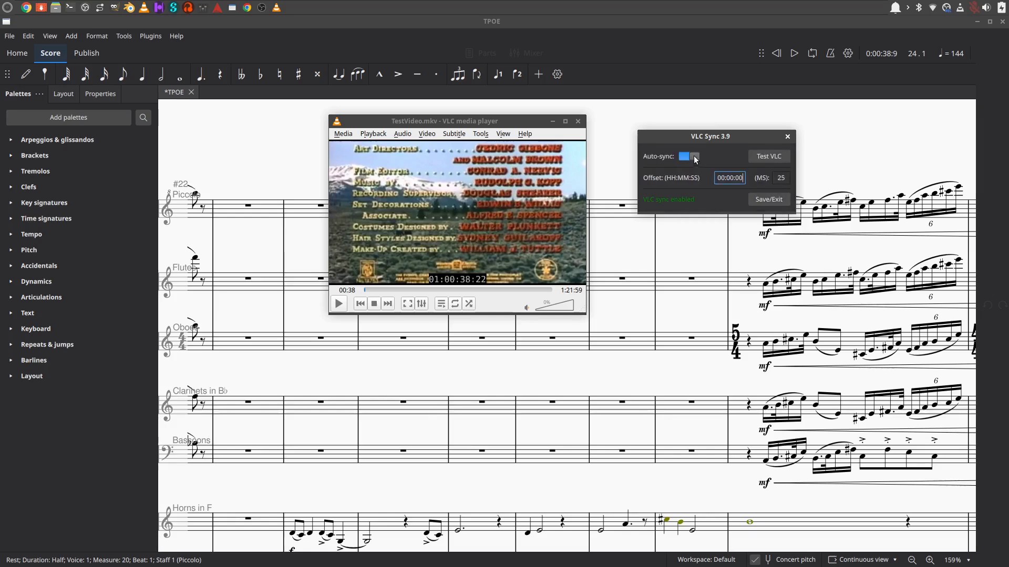
click(687, 158)
click(783, 198)
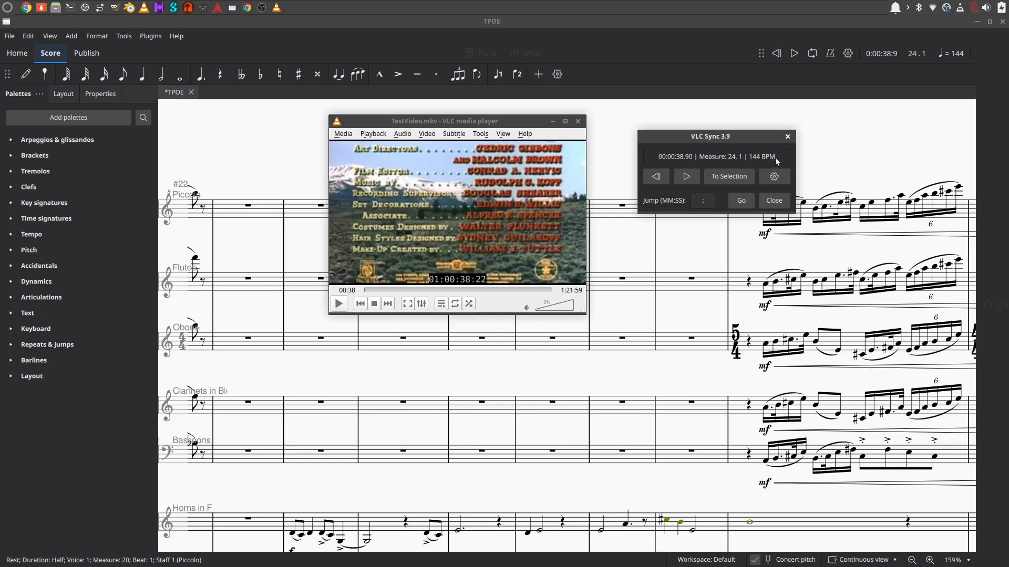
Move the VLC Sync window off the score below the palettes and minimize VLC.
drag(759, 140, 121, 459)
click(552, 122)
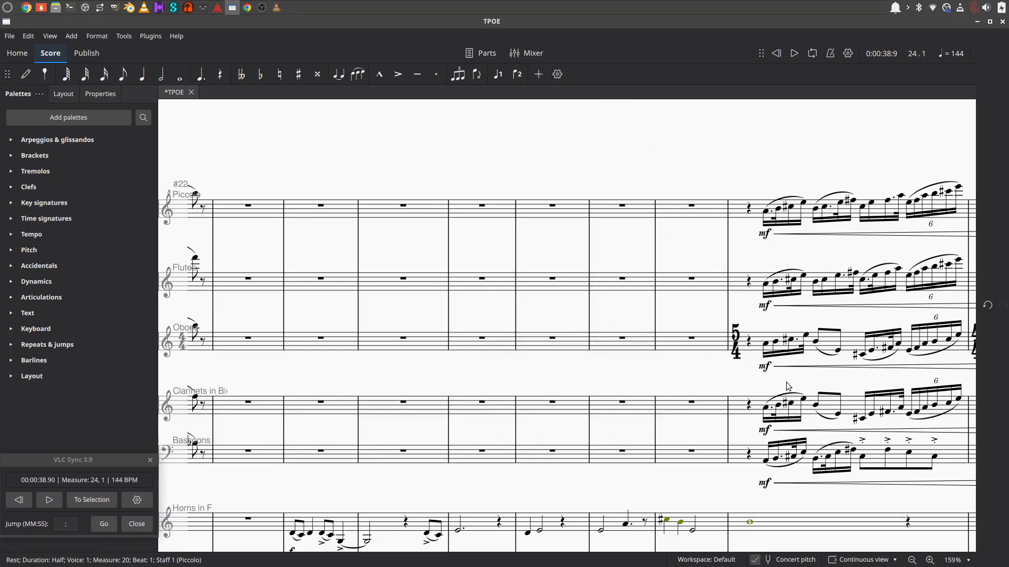
Restore the VLC window and place it over the score beneath the VLC Sync window, moving the plugin up beside MuseScore's playback controls.
click(276, 8)
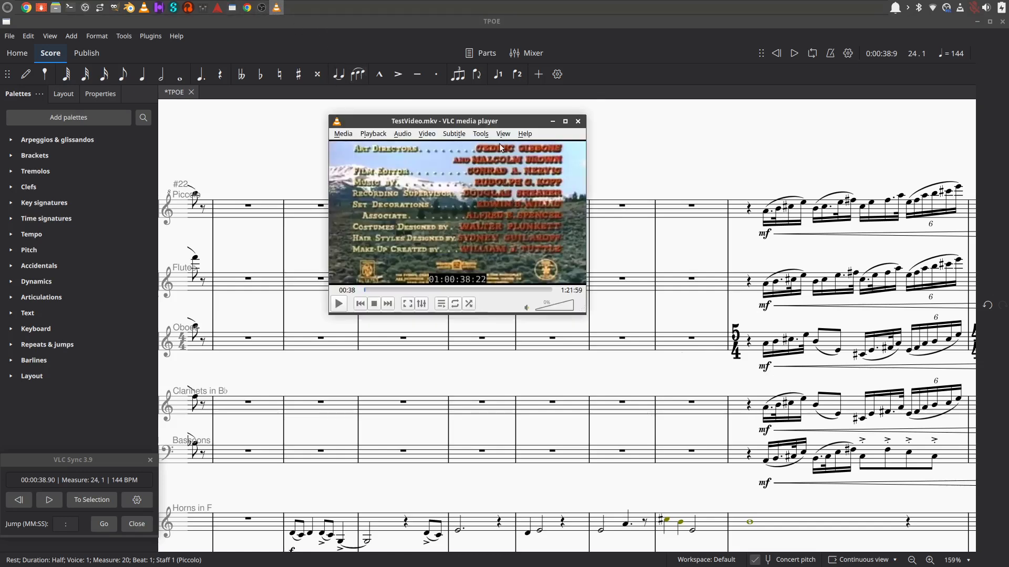
drag(506, 121, 693, 185)
drag(84, 464, 664, 29)
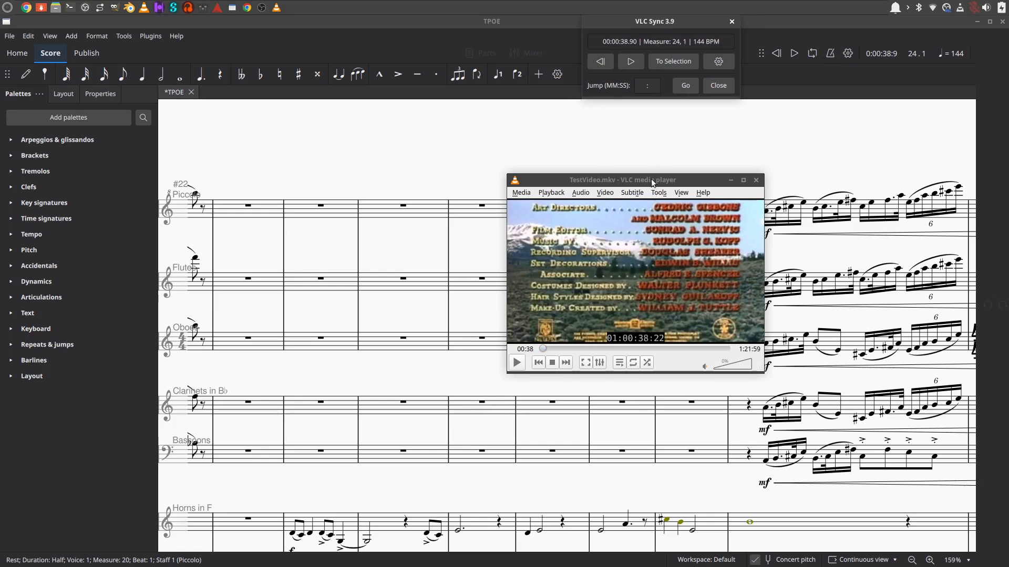
drag(660, 181, 730, 200)
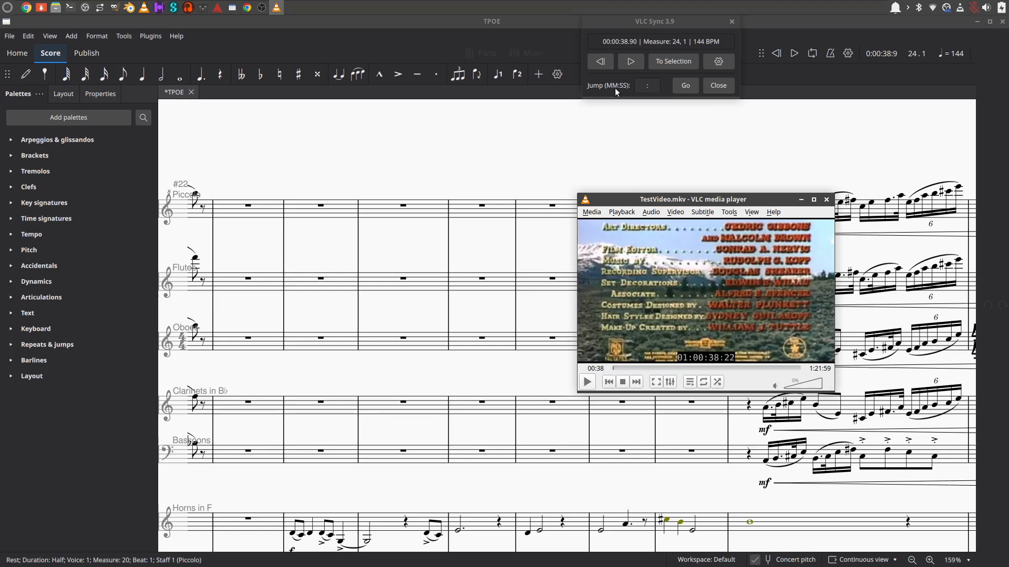
Scrub the test video in VLC to about 01:47 to find a scene to jump to.
click(650, 87)
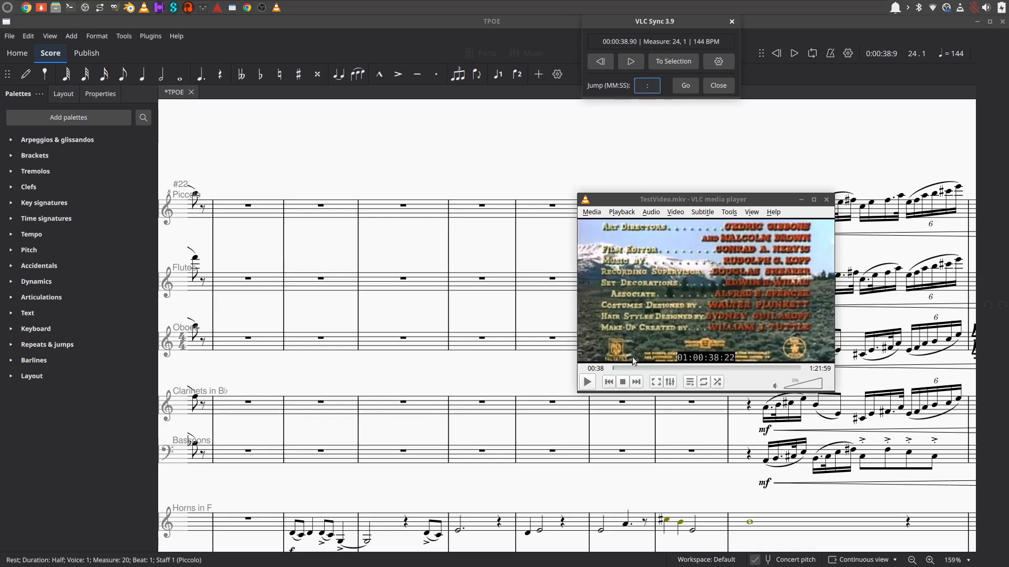
click(622, 369)
mouse_move(622, 371)
mouse_down()
mouse_move(709, 378)
mouse_move(615, 370)
mouse_up()
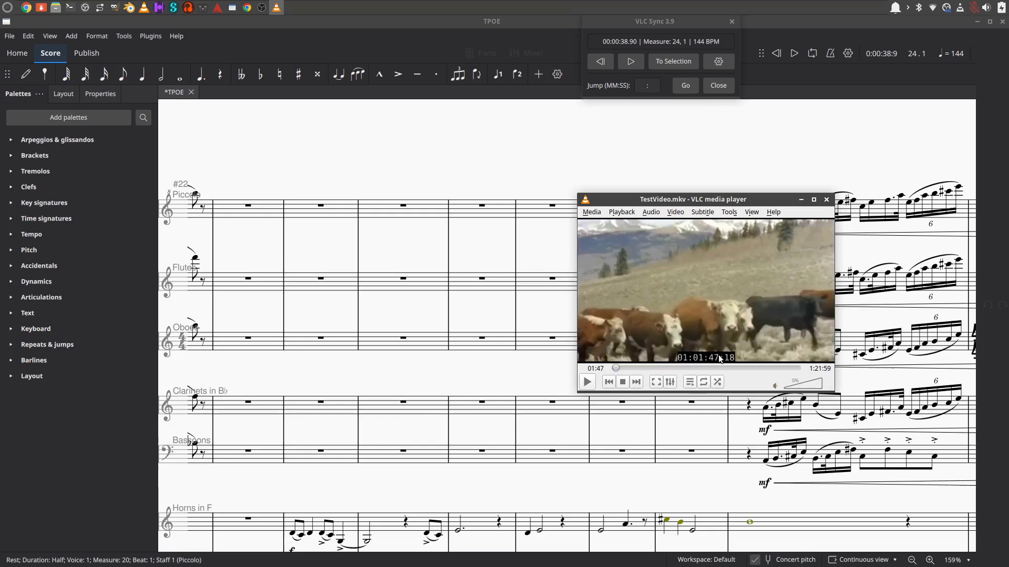
Jump the score and video to 01:47 with VLC Sync, play both for a few seconds and pause.
click(653, 85)
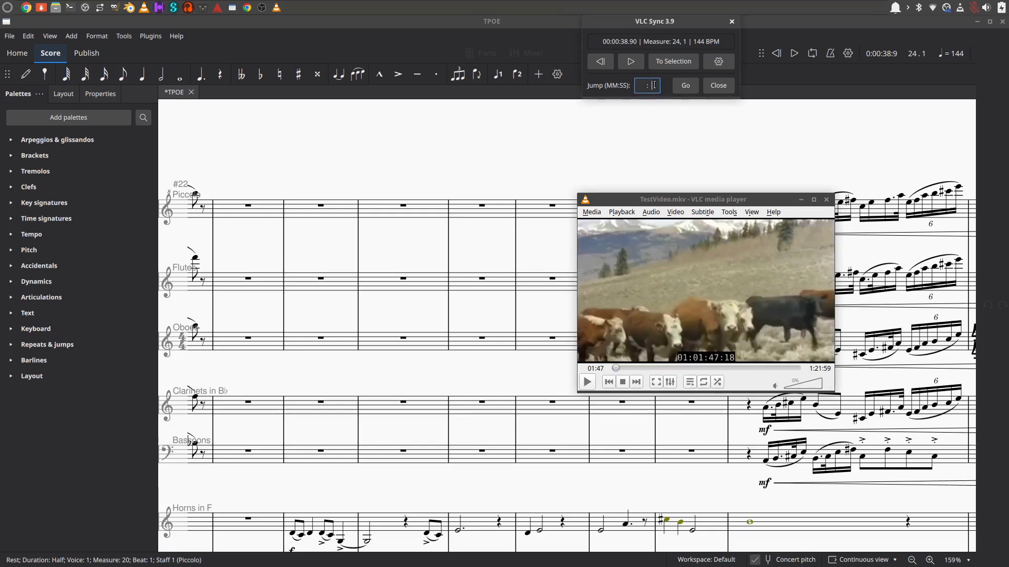
text(01:47)
click(685, 87)
click(685, 86)
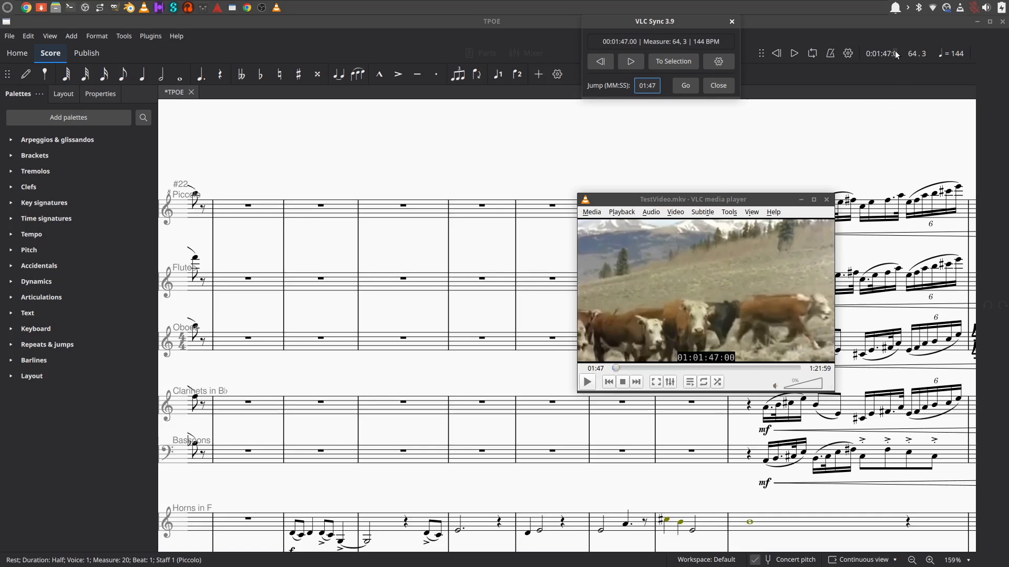
click(630, 62)
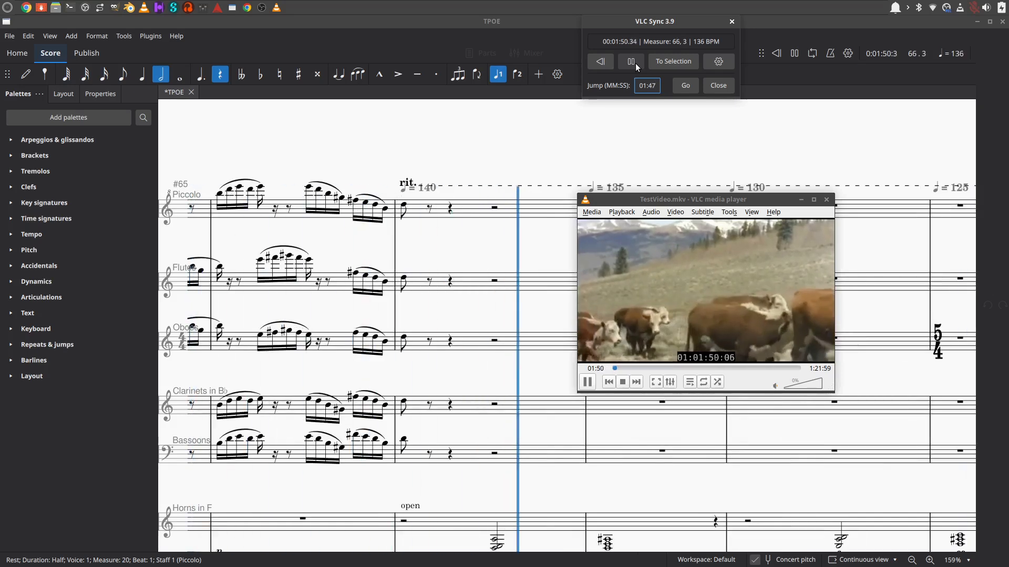
click(636, 62)
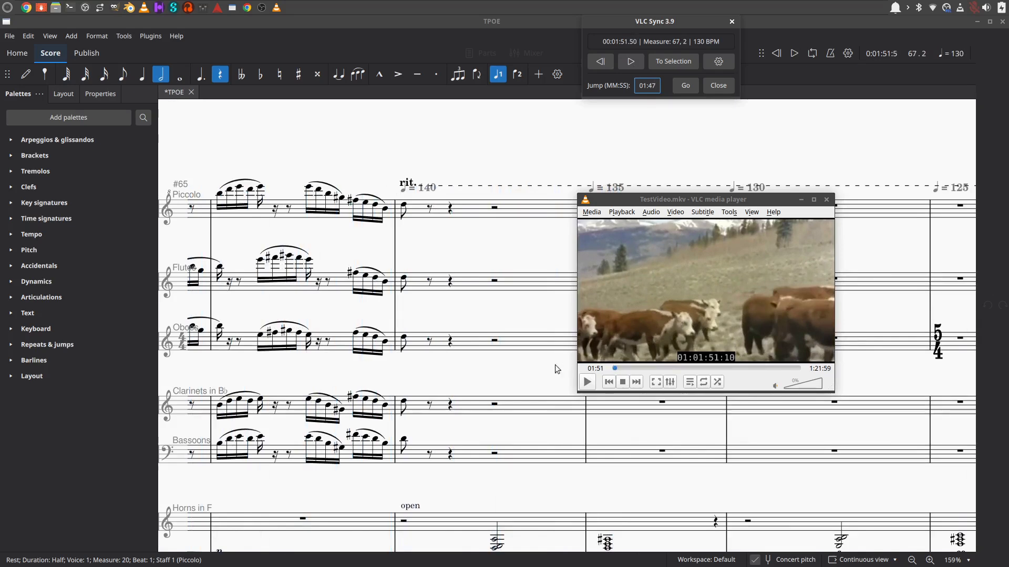
Select the Horns in F whole-measure rest in measure 45 and sync the VLC video to that selection.
click(844, 235)
scroll(844, 235, down, 5)
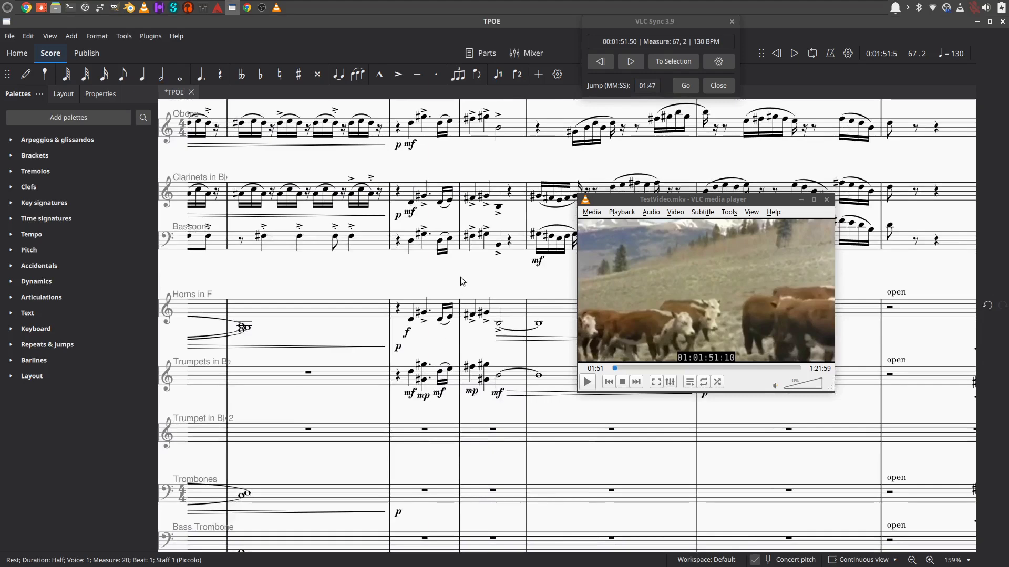
scroll(518, 251, left, 3)
scroll(518, 251, up, 1)
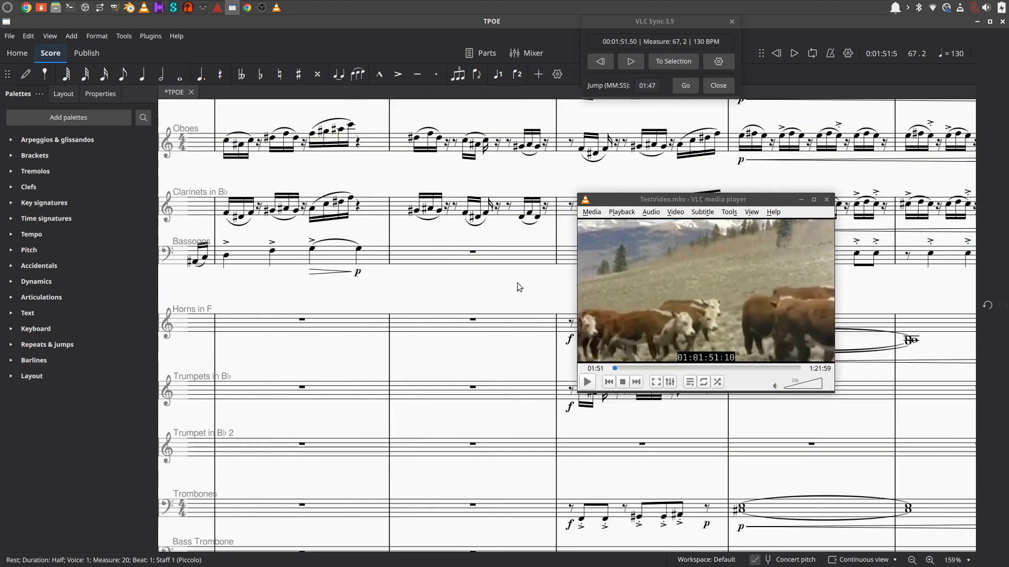
scroll(484, 303, down, 6)
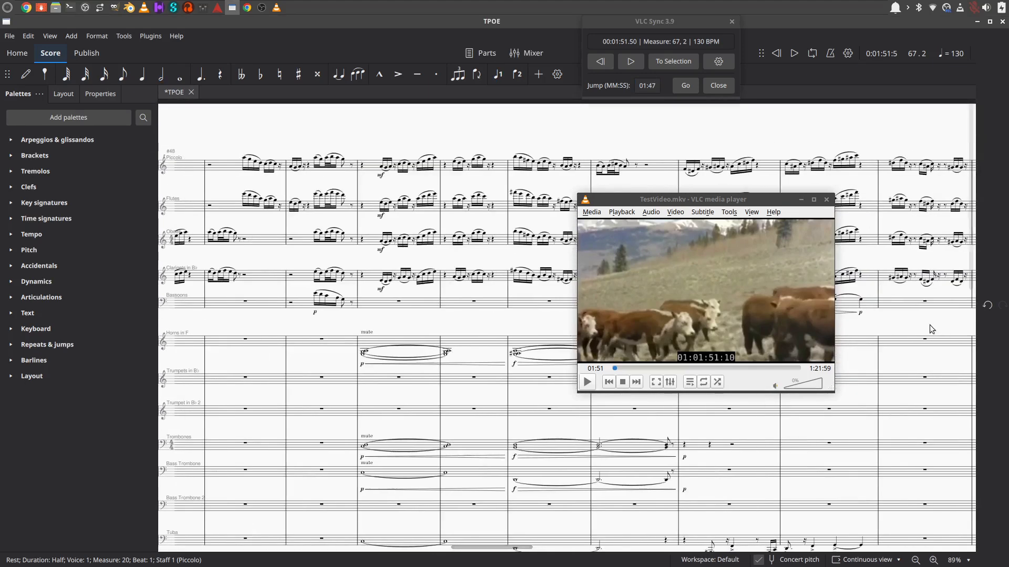
scroll(498, 327, left, 5)
scroll(498, 327, down, 1)
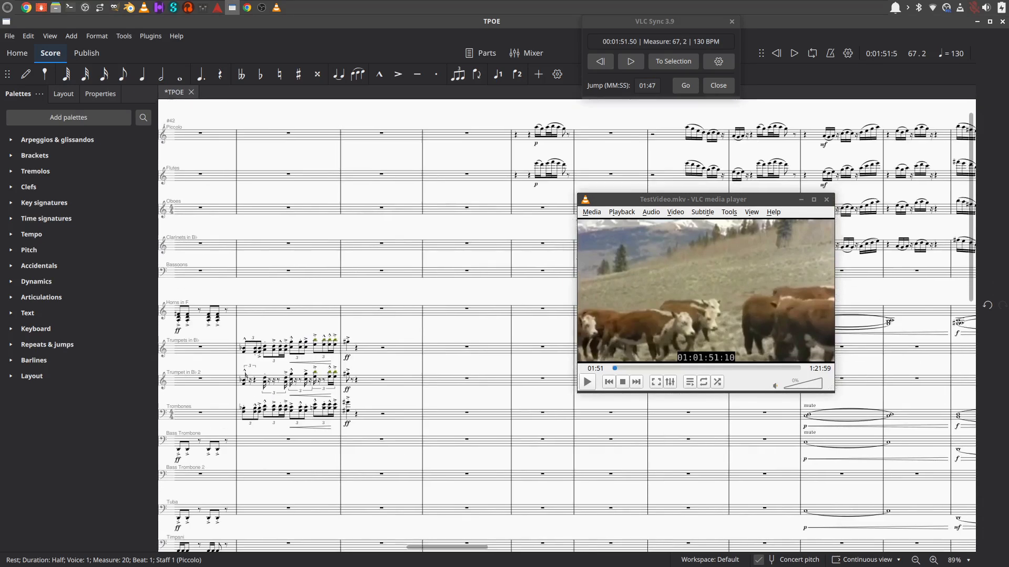
click(464, 311)
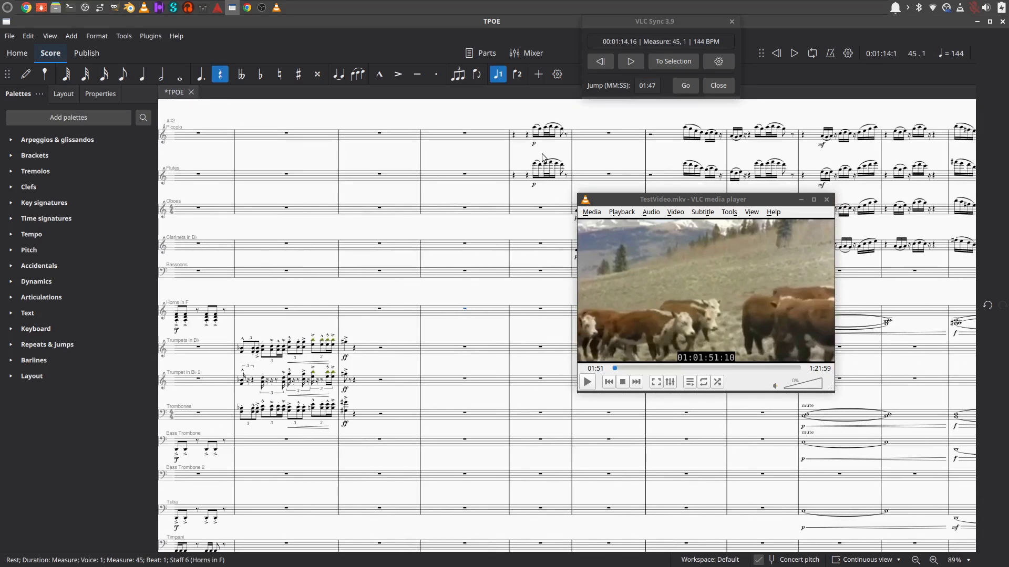
click(680, 61)
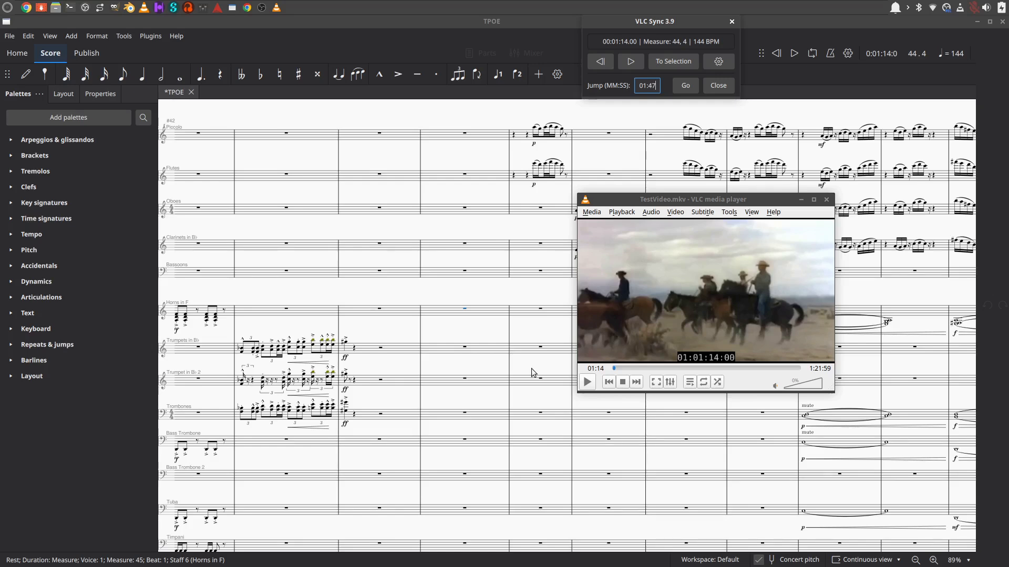
Return to the first measures of the score and reposition the VLC window over the middle of the staves.
drag(687, 200, 414, 134)
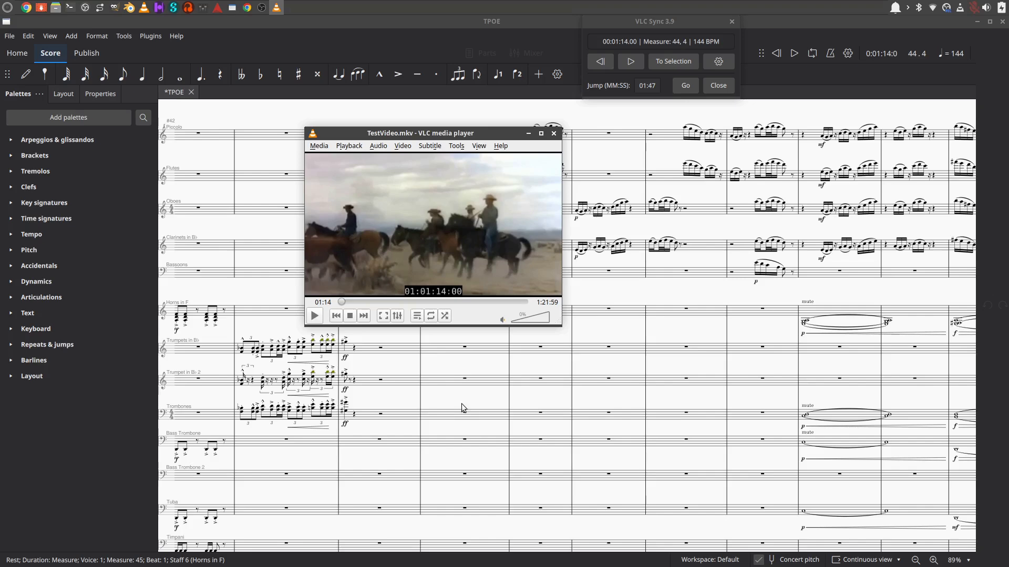
scroll(474, 419, up, 10)
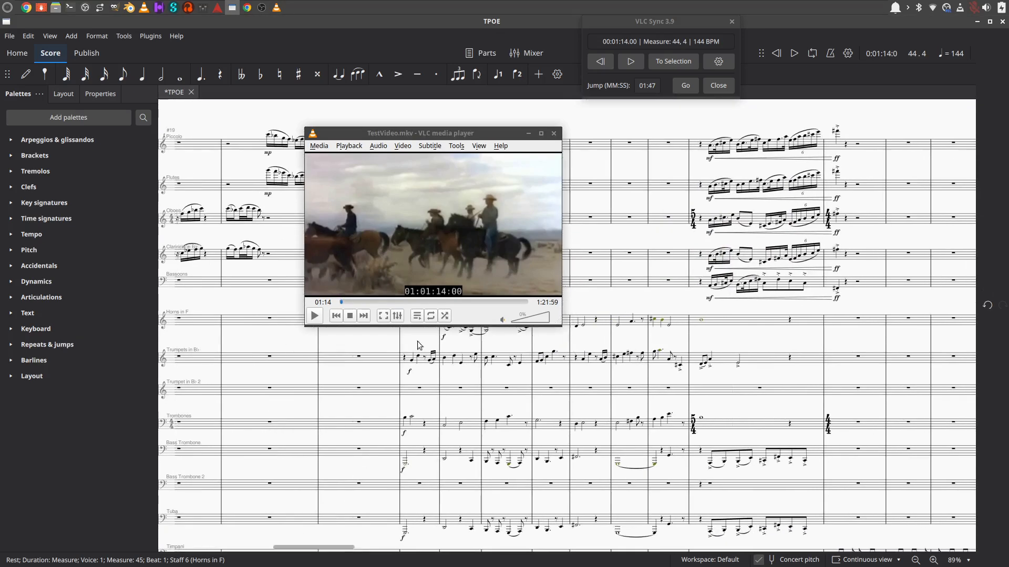
scroll(557, 349, up, 5)
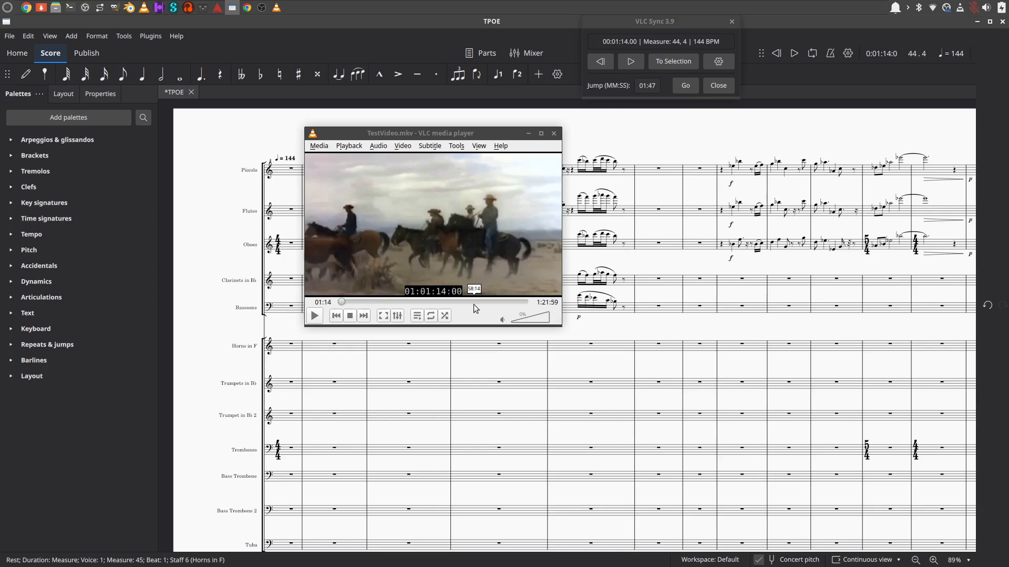
drag(431, 130, 782, 320)
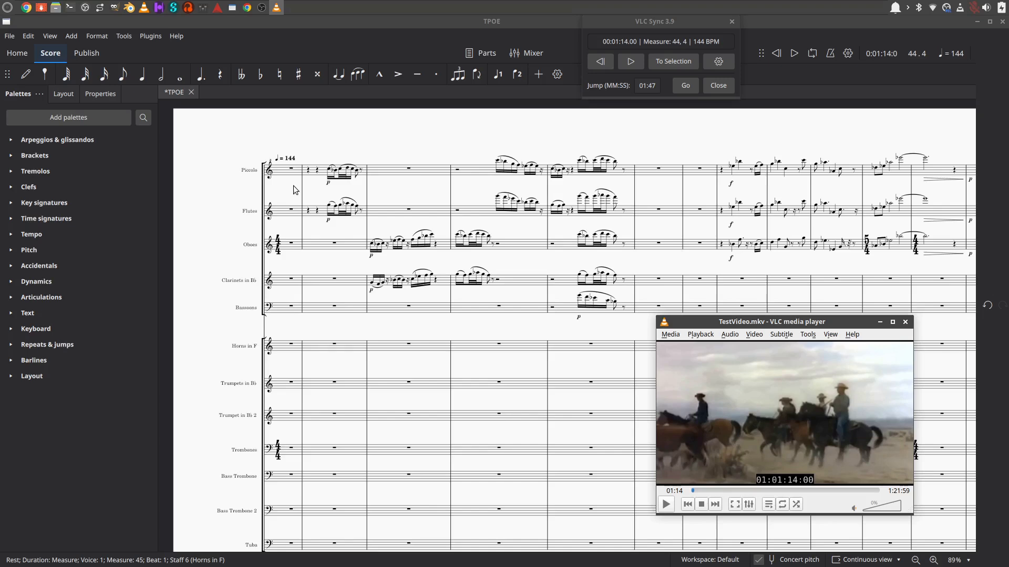
drag(798, 325, 510, 229)
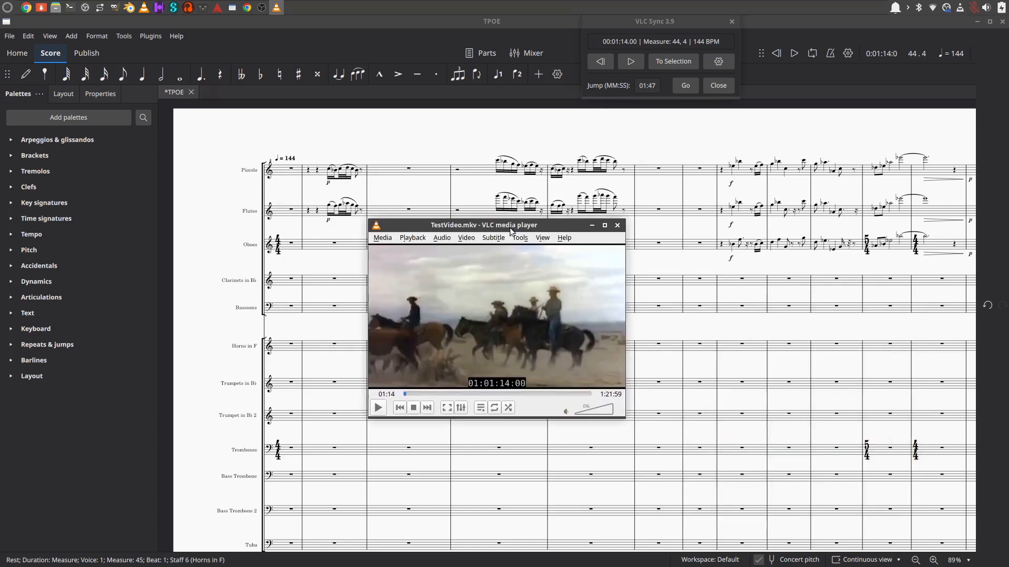